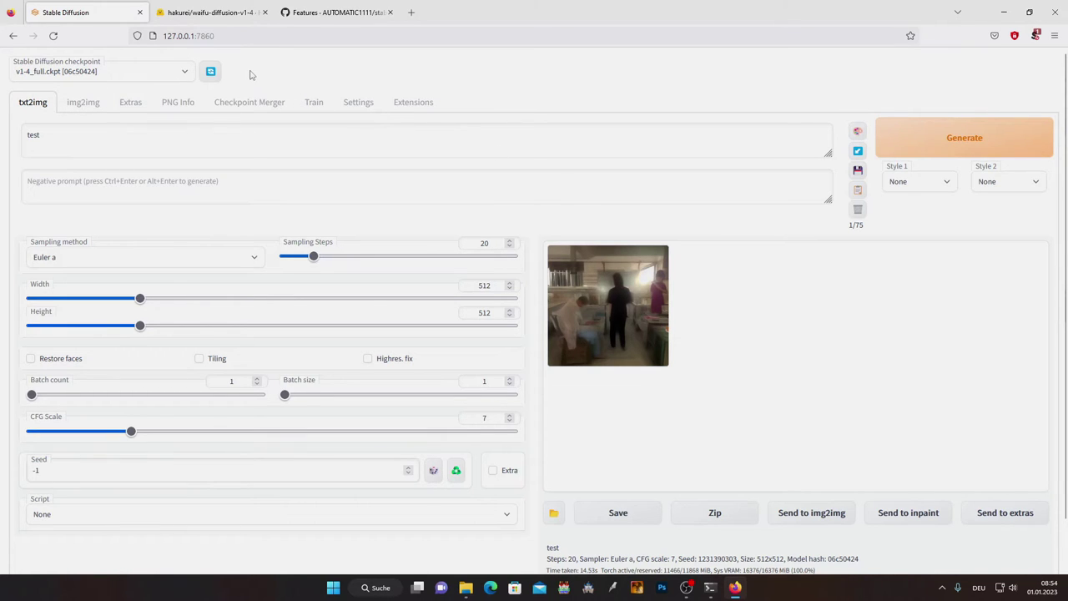
Step: Switch to the waifu-diffusion-v1-4 page on Hugging Face and show the repository's files
click(203, 13)
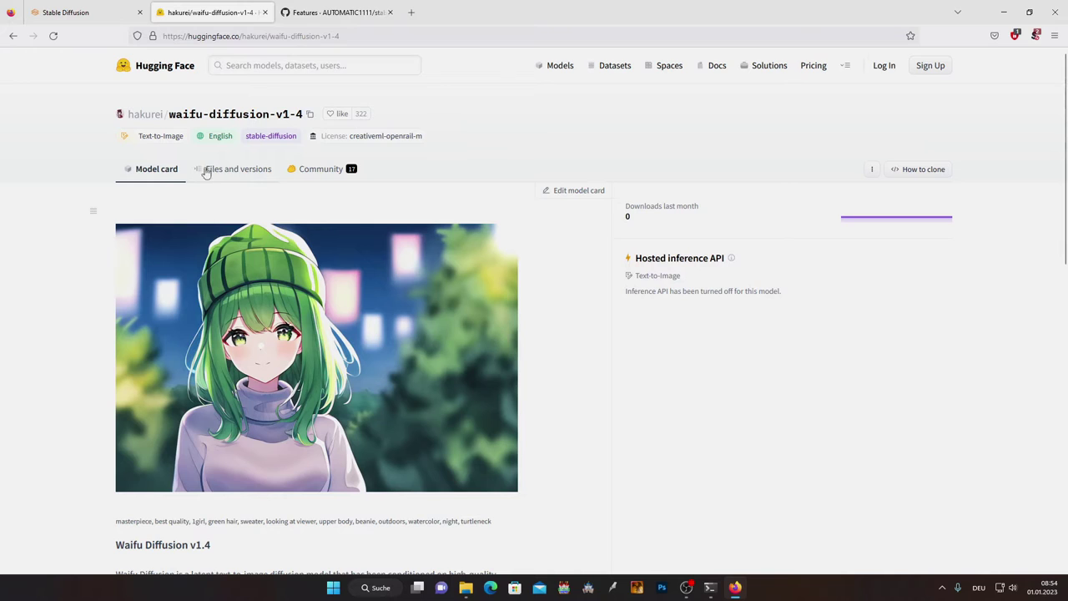
click(239, 171)
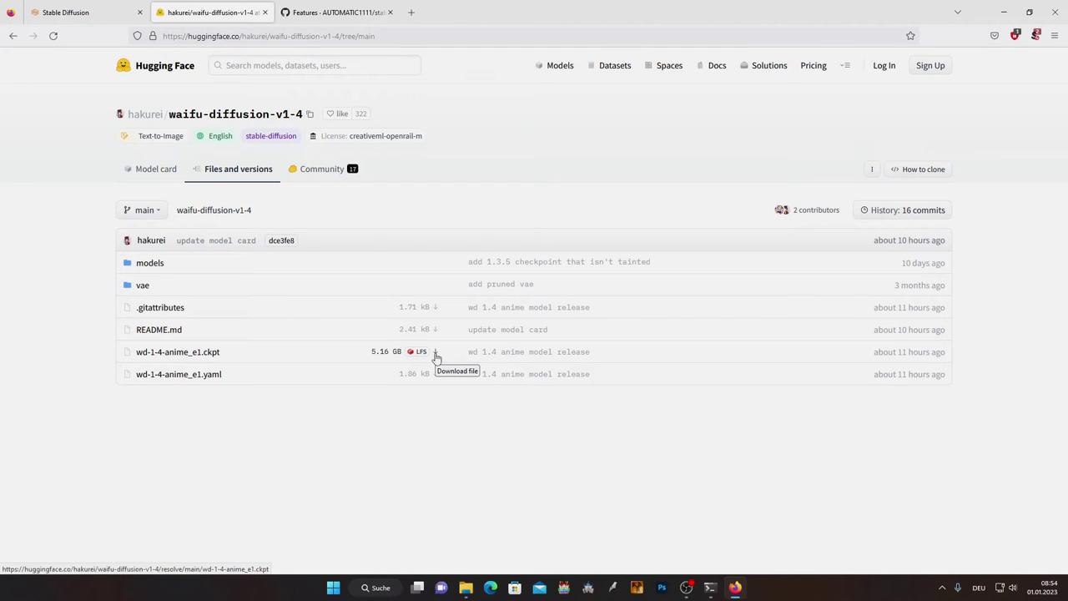
Step: Place wd-1-4-anime_e1.ckpt and wd-1-4-anime_e1.yaml from SD_Tutorial into the stable-diffusion-webui\models\Stable-diffusion folder
drag(205, 176, 108, 125)
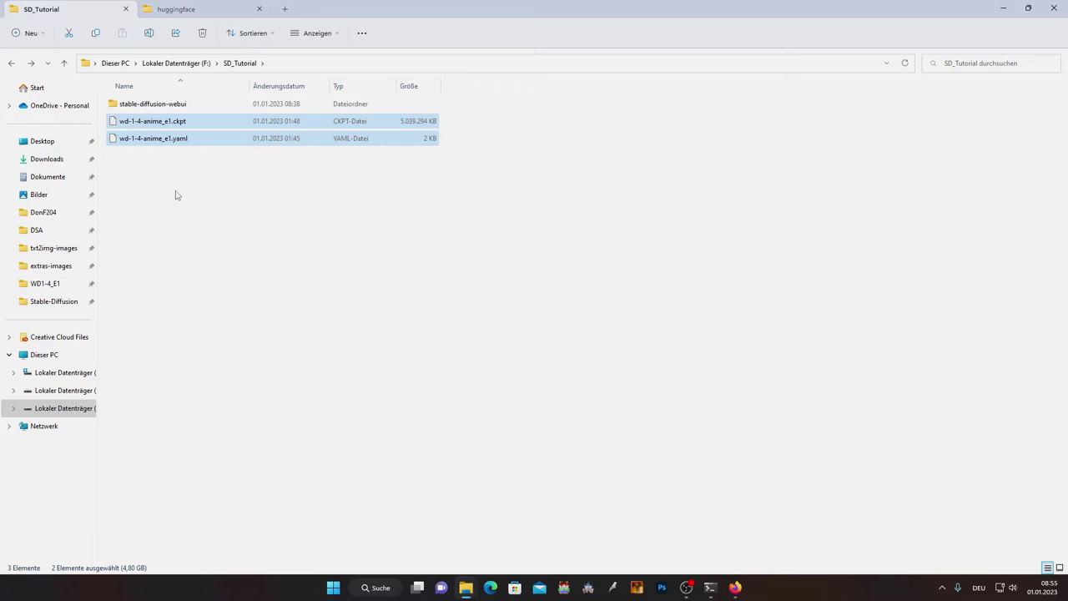
double_click(159, 106)
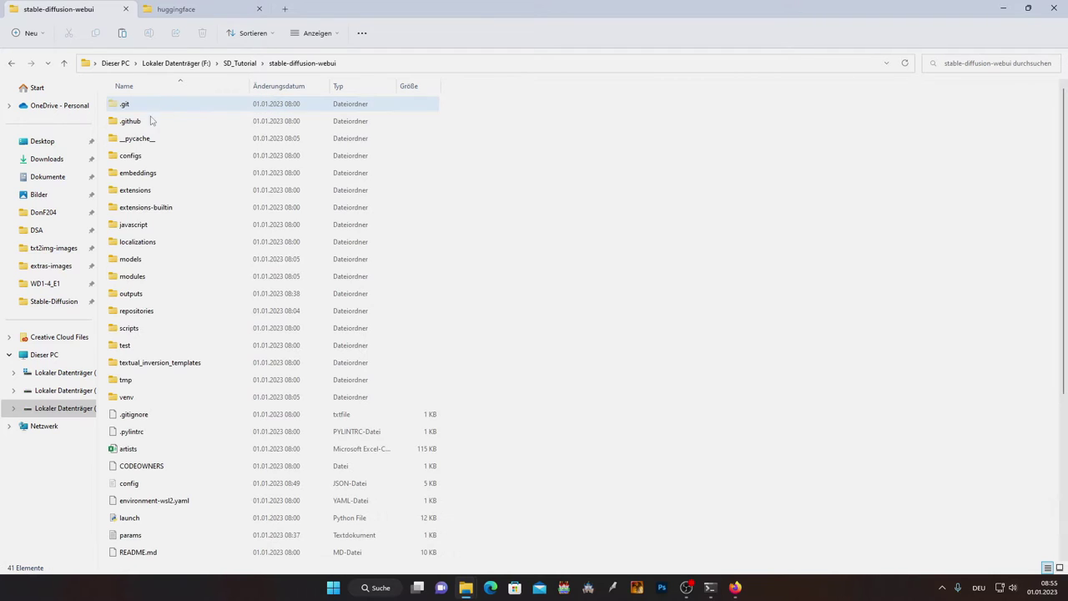
click(153, 261)
double_click(153, 261)
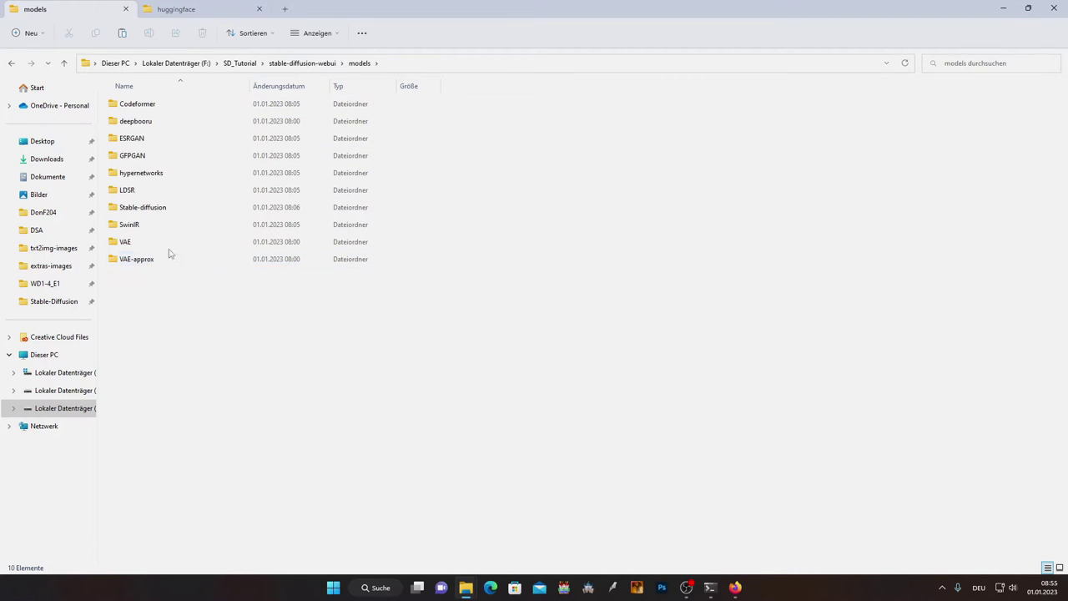
double_click(147, 209)
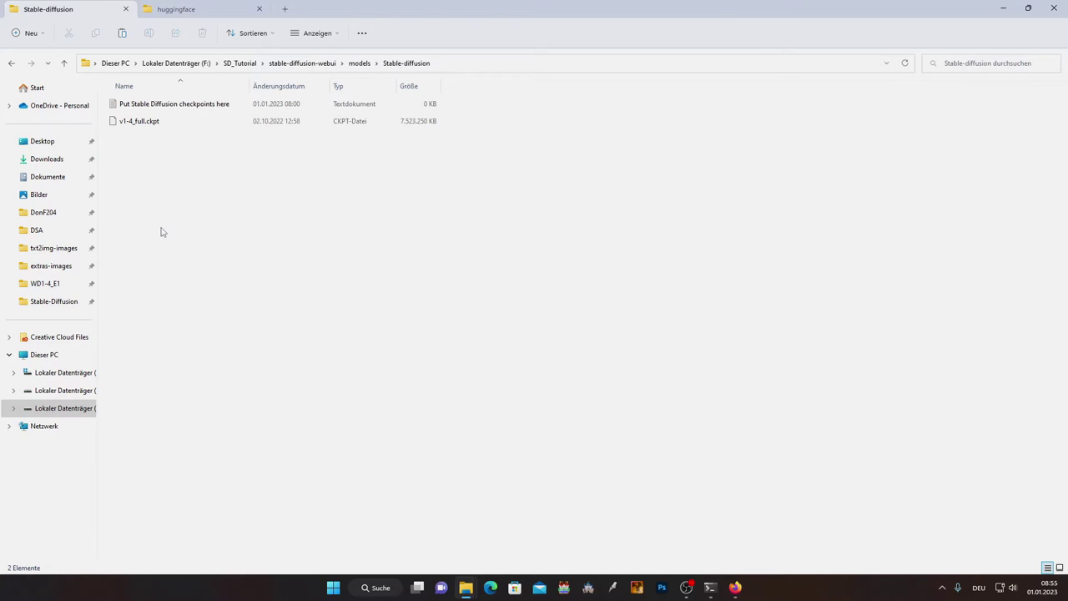
key(ctrl+v)
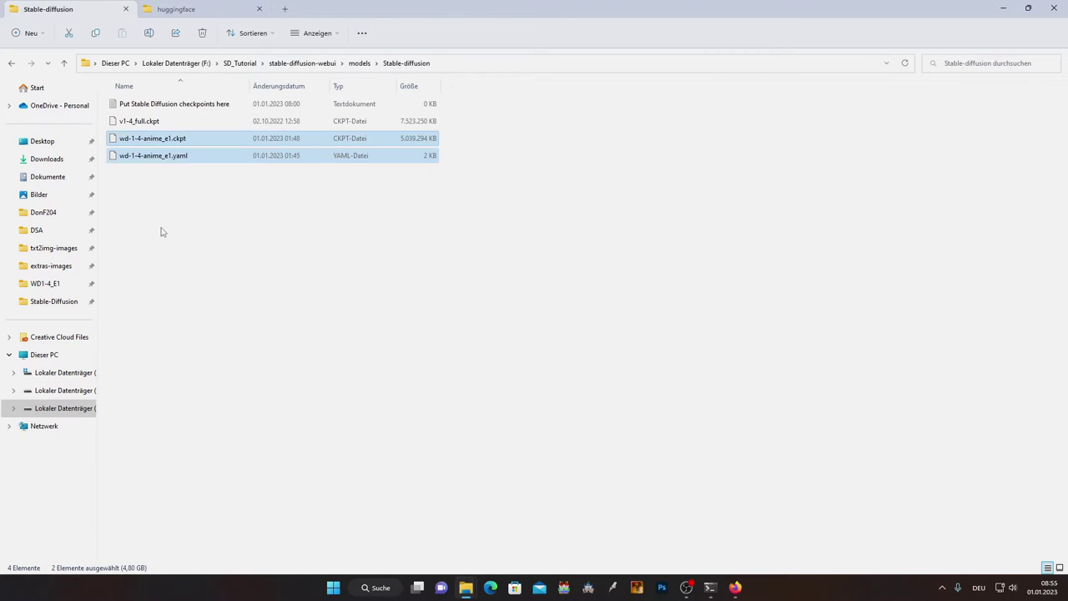
click(344, 188)
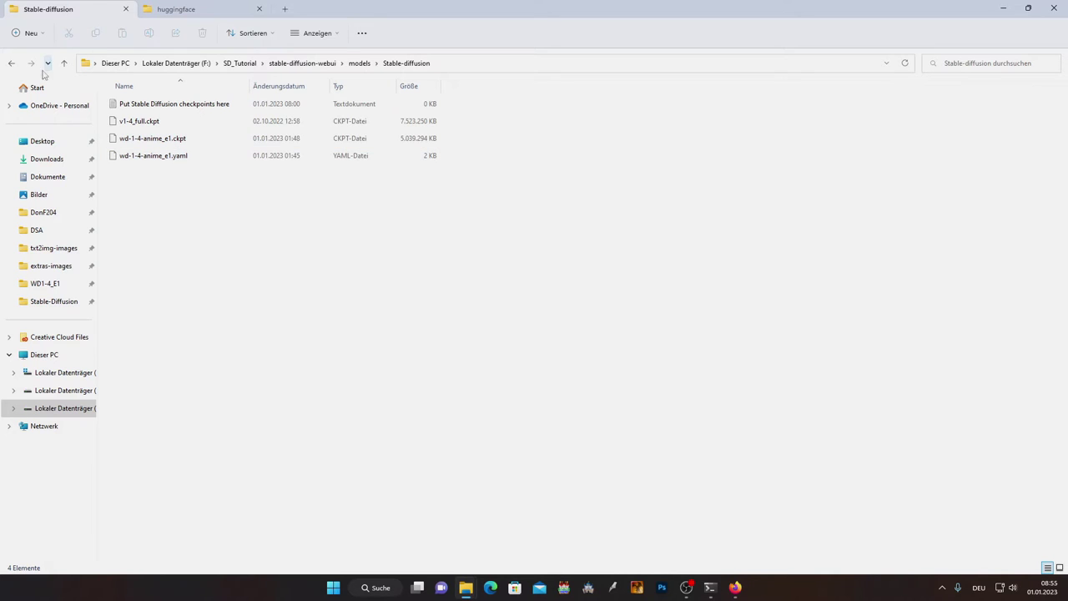
Step: Return to the stable-diffusion-webui folder and close the running terminal window
click(12, 65)
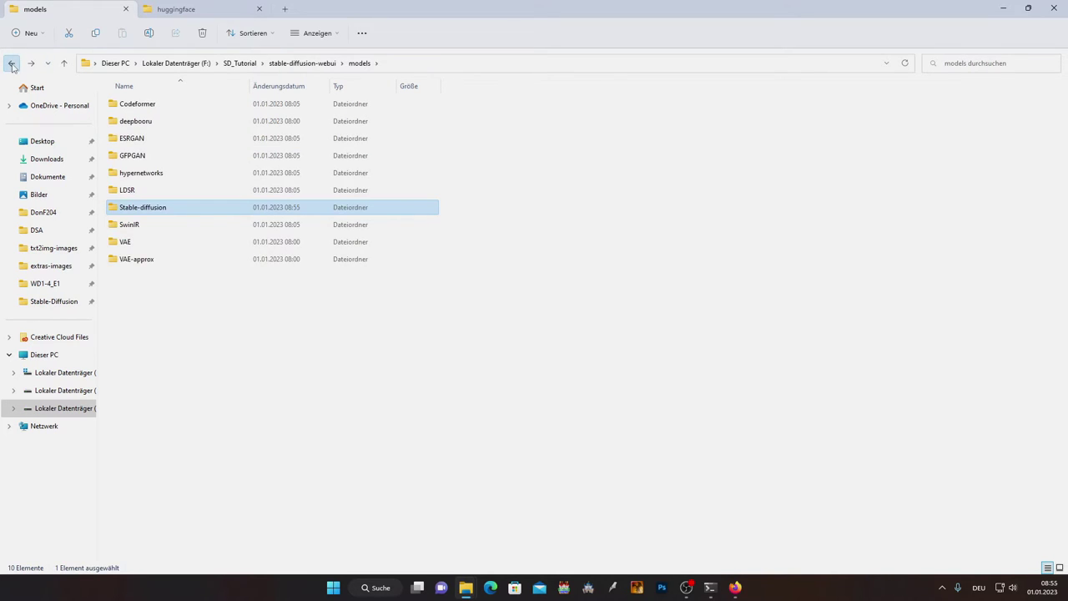
click(12, 65)
scroll(359, 367, down, 5)
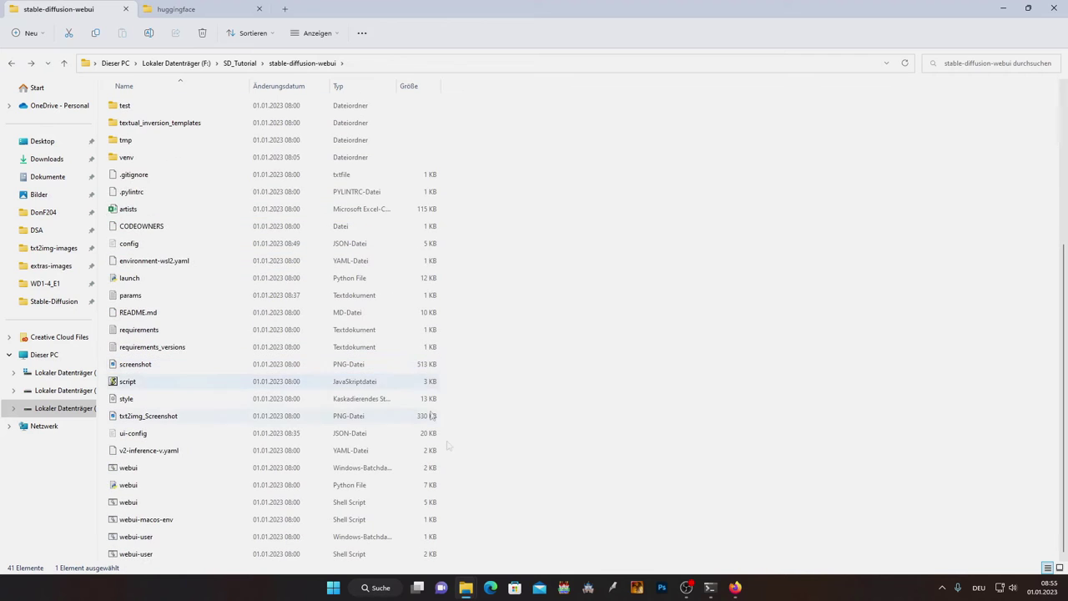
right_click(710, 587)
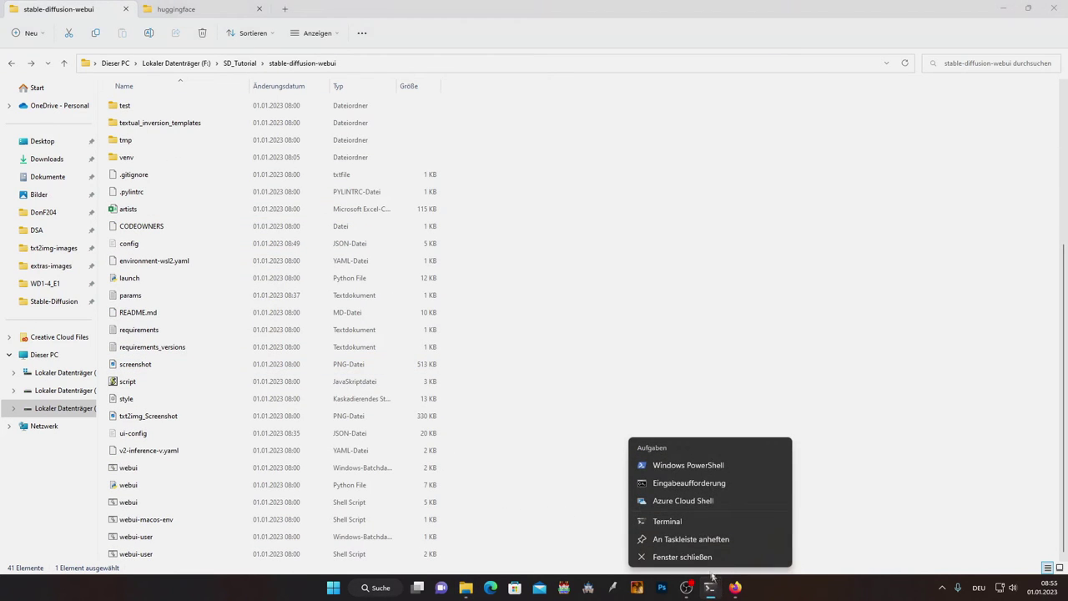
click(683, 557)
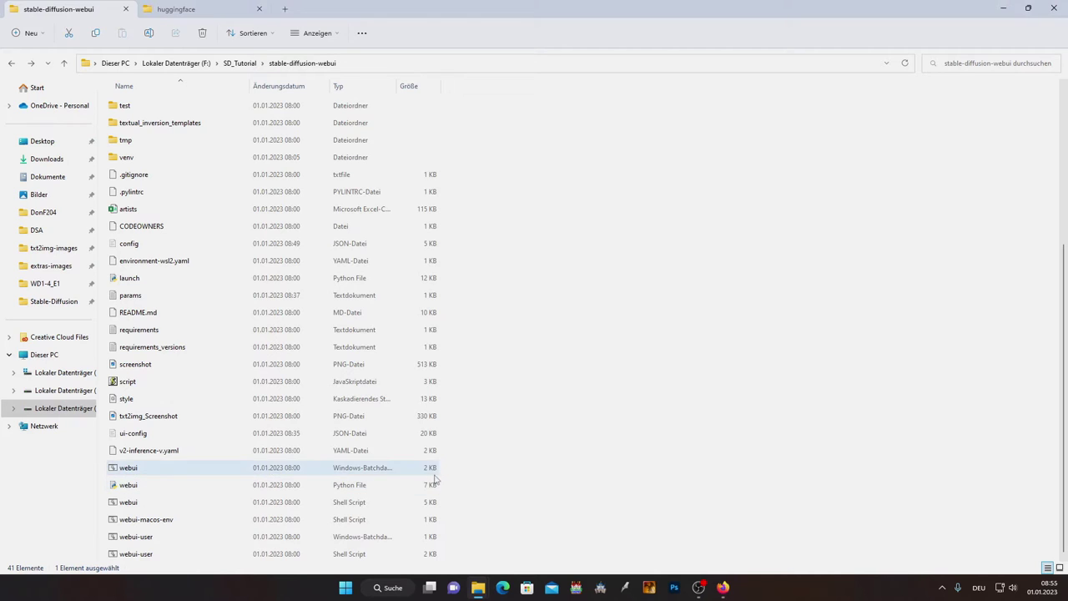
click(151, 539)
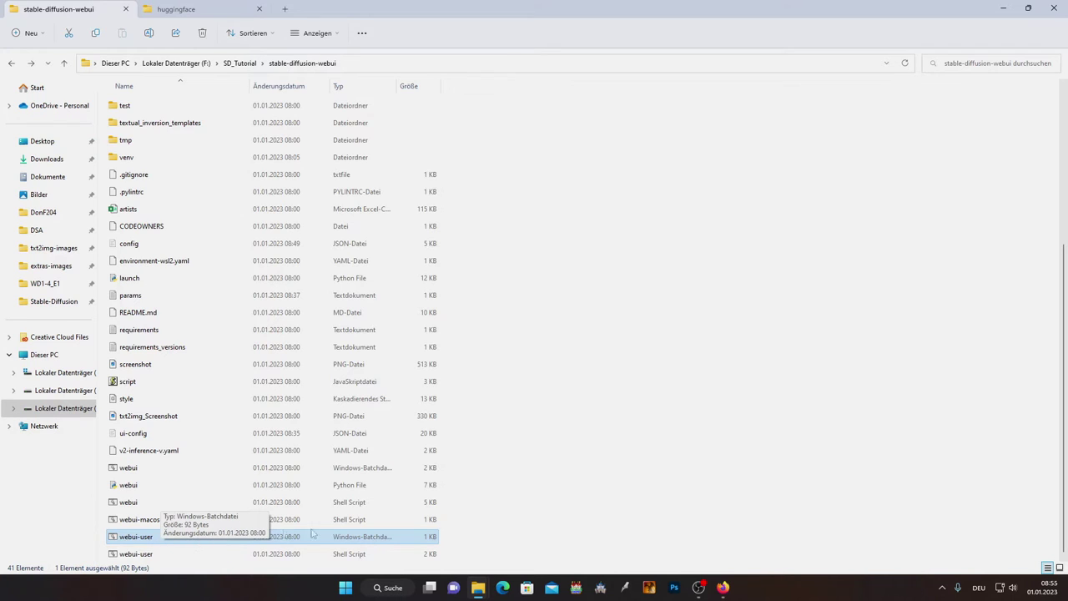
click(613, 428)
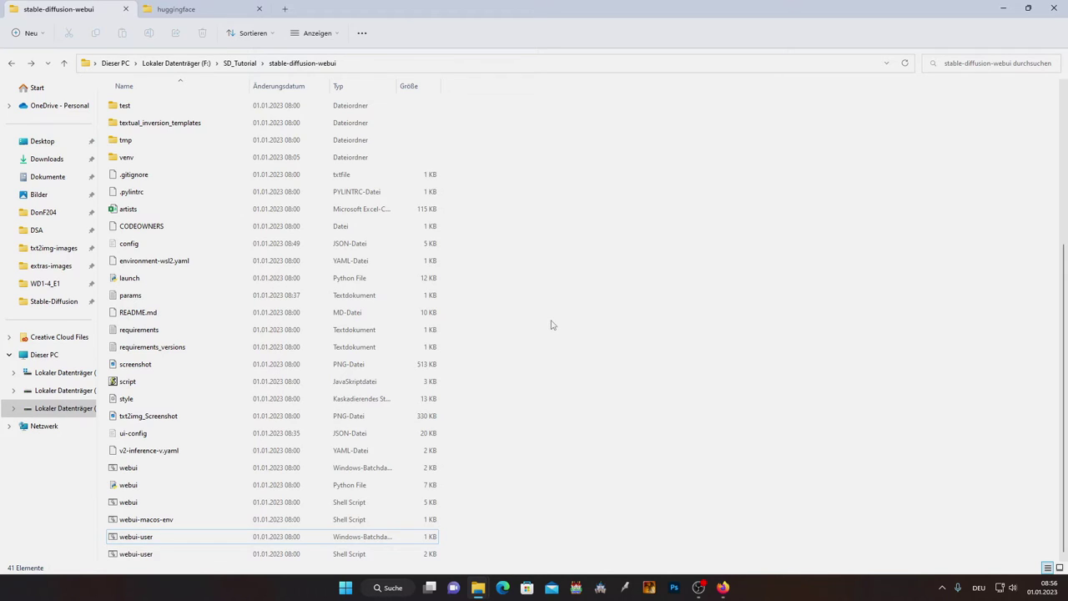
Step: Update the web UI by running git pull in a command prompt opened in the stable-diffusion-webui folder, and close the prompt
click(464, 69)
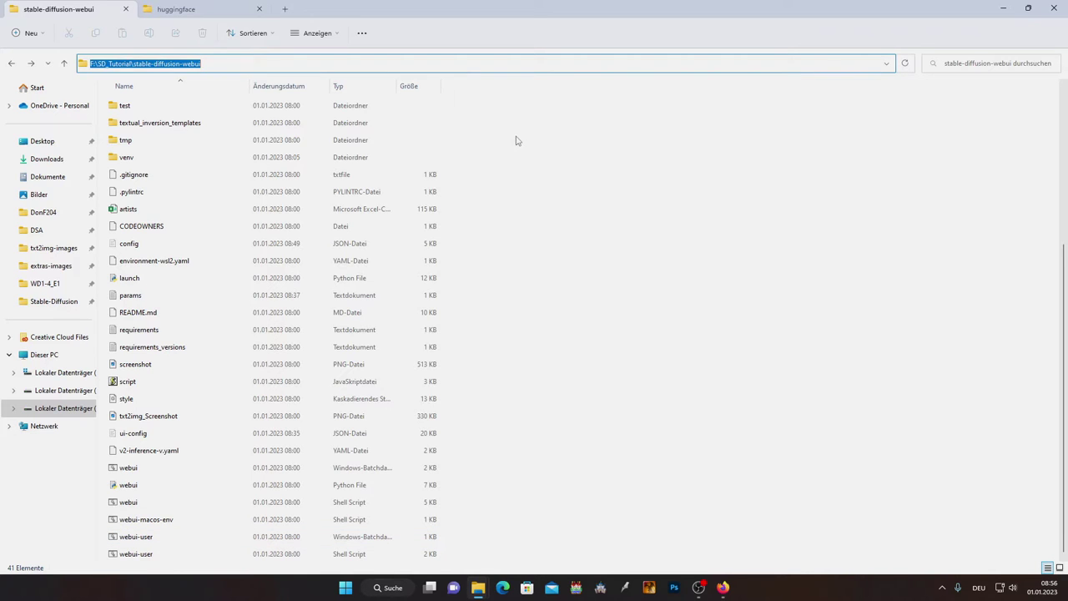
text(cmd)
key(Return)
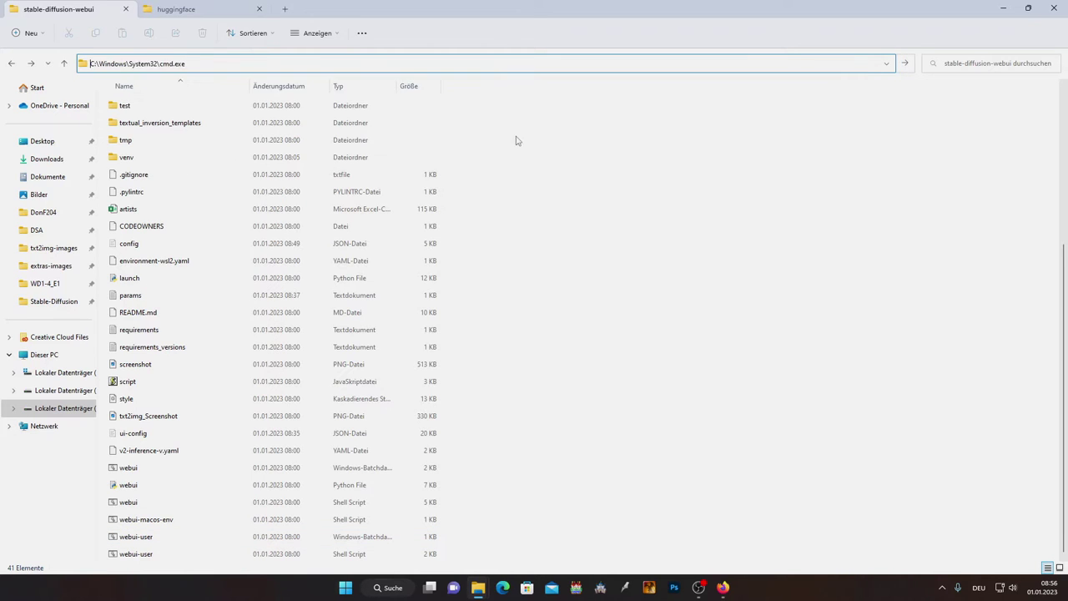
text(git pull)
key(Return)
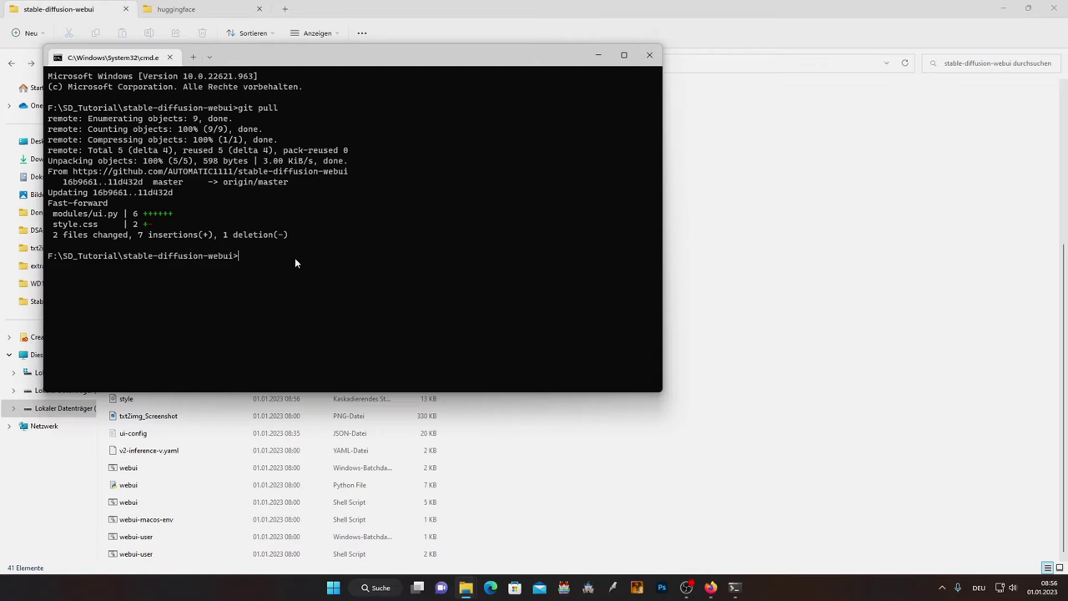
click(649, 55)
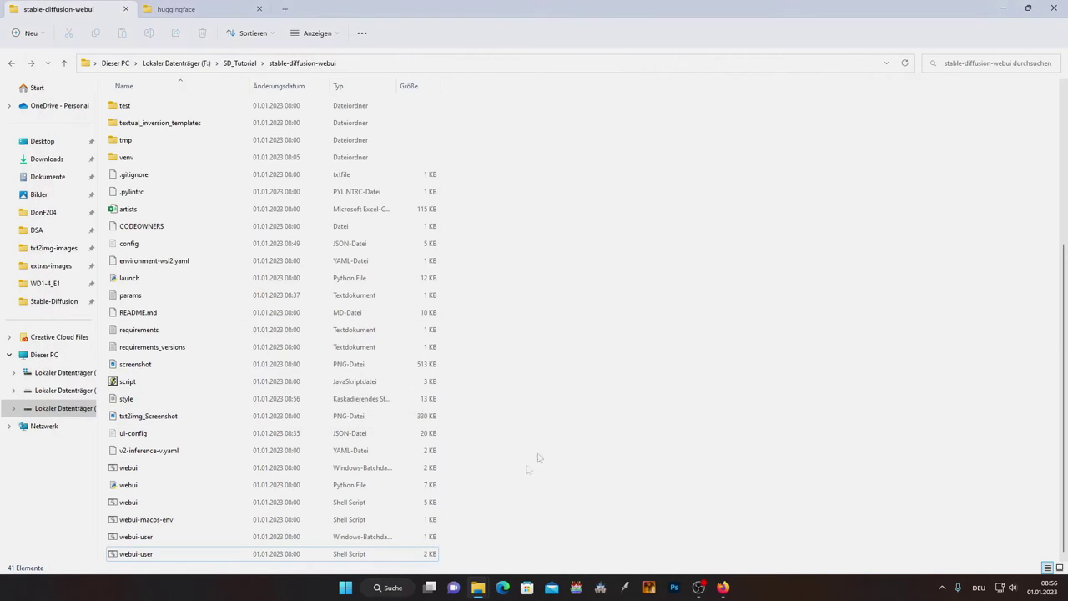
Step: Launch the web UI from the webui-user batch file and select the wd-1-4-anime_e1.ckpt checkpoint
click(381, 538)
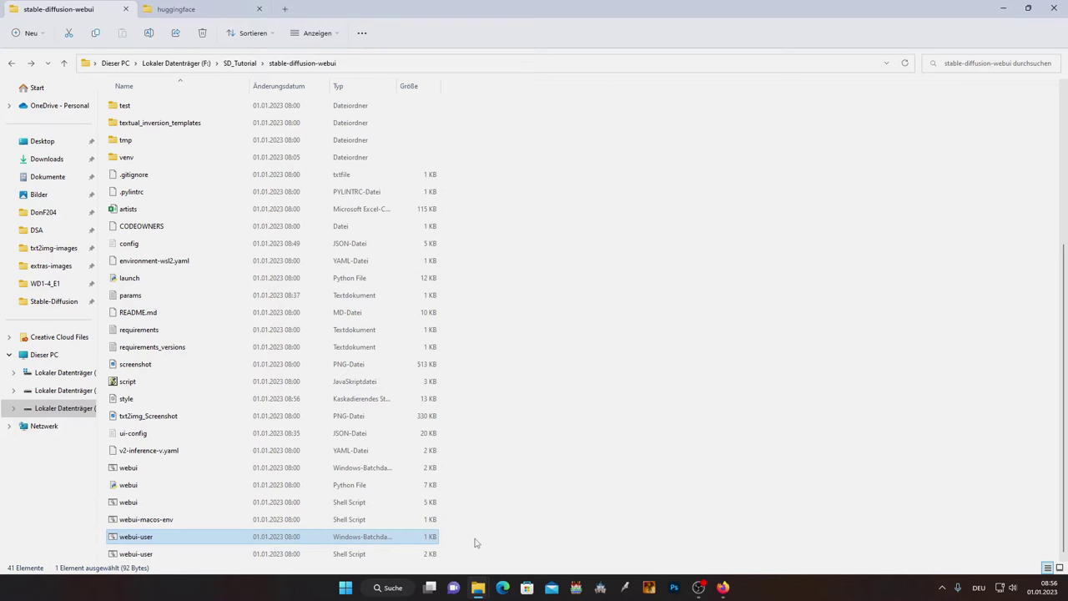
key(Return)
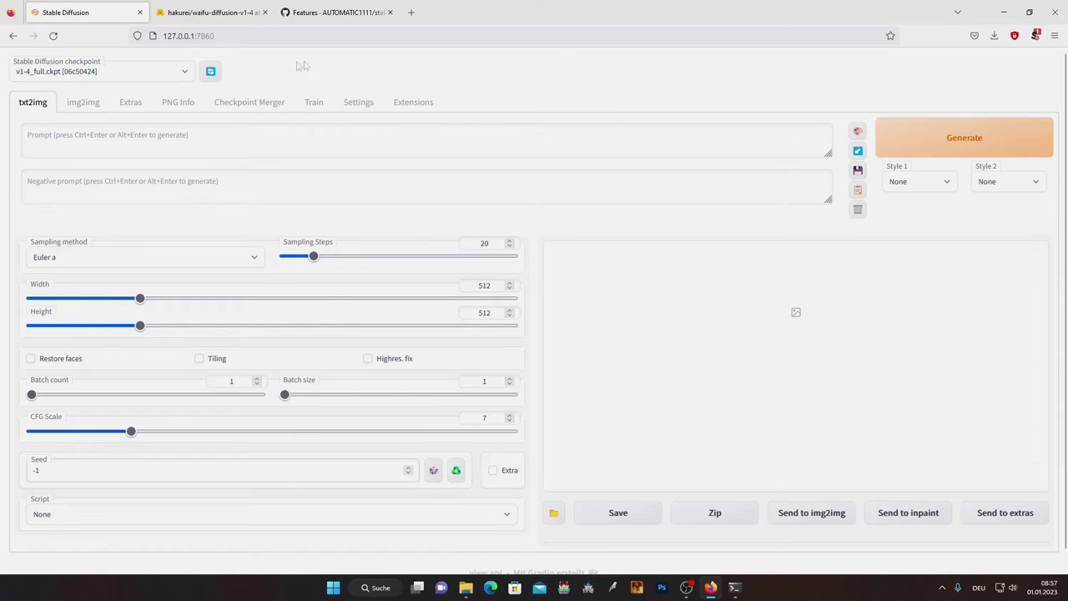
click(184, 75)
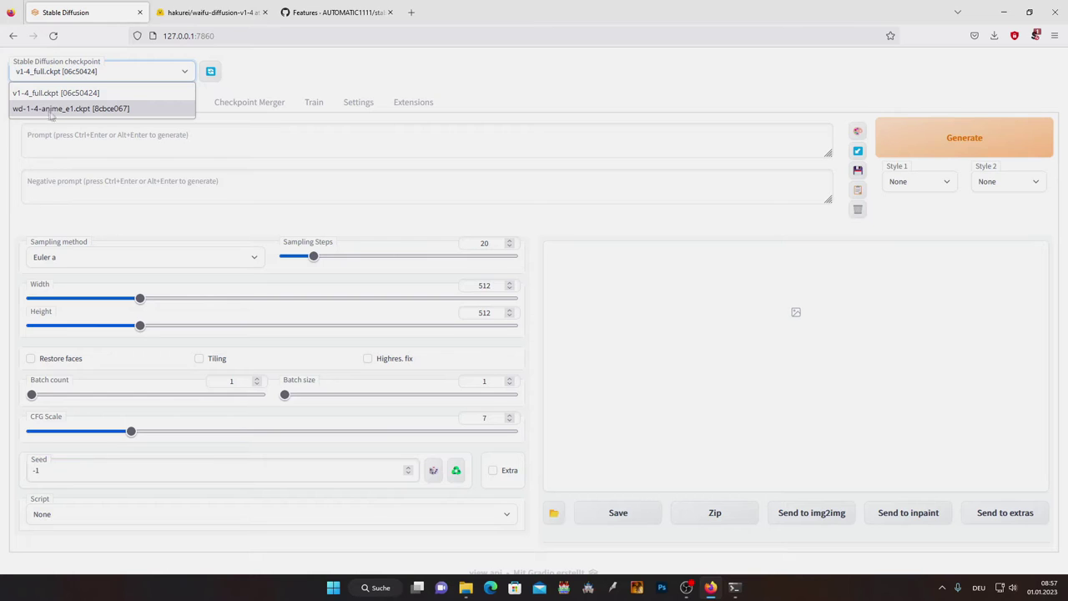
click(109, 110)
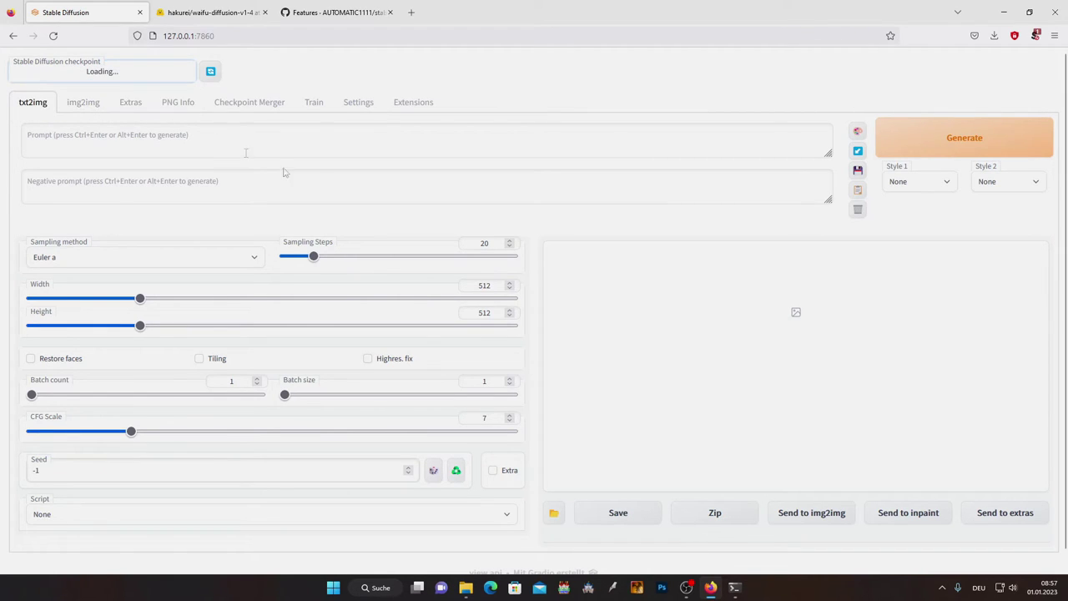
Step: Check the console output for the checkpoint's loading status and return to the web UI
click(737, 589)
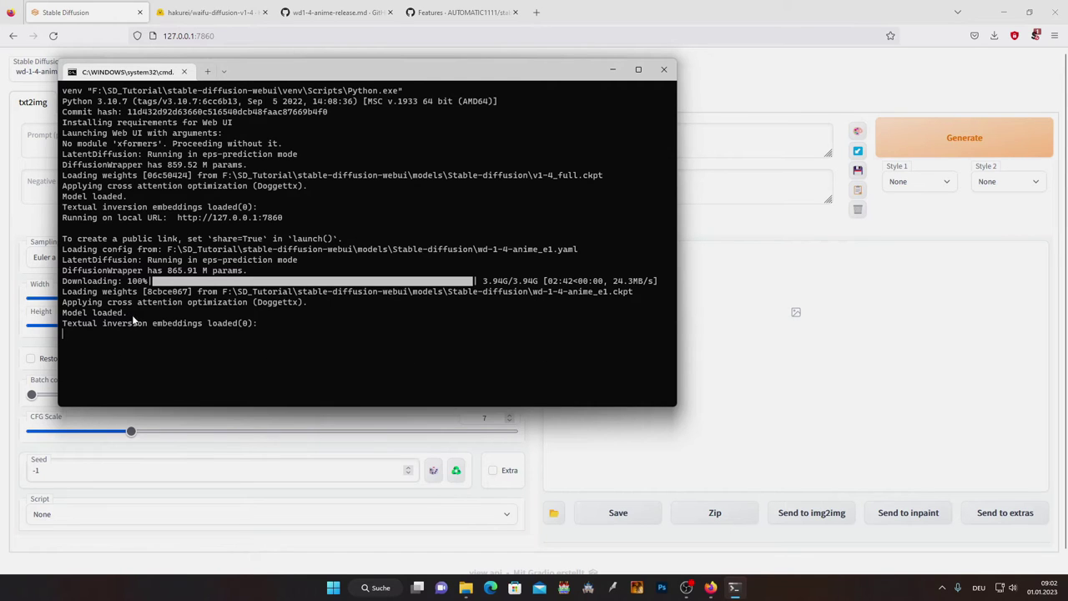
drag(132, 315, 63, 313)
key(ctrl+c)
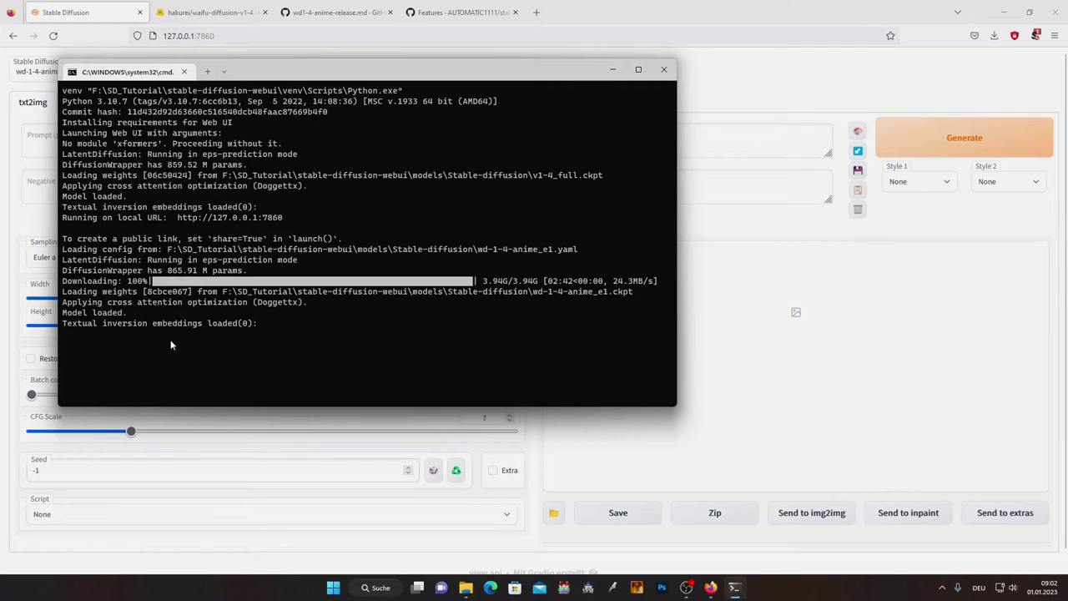
click(714, 80)
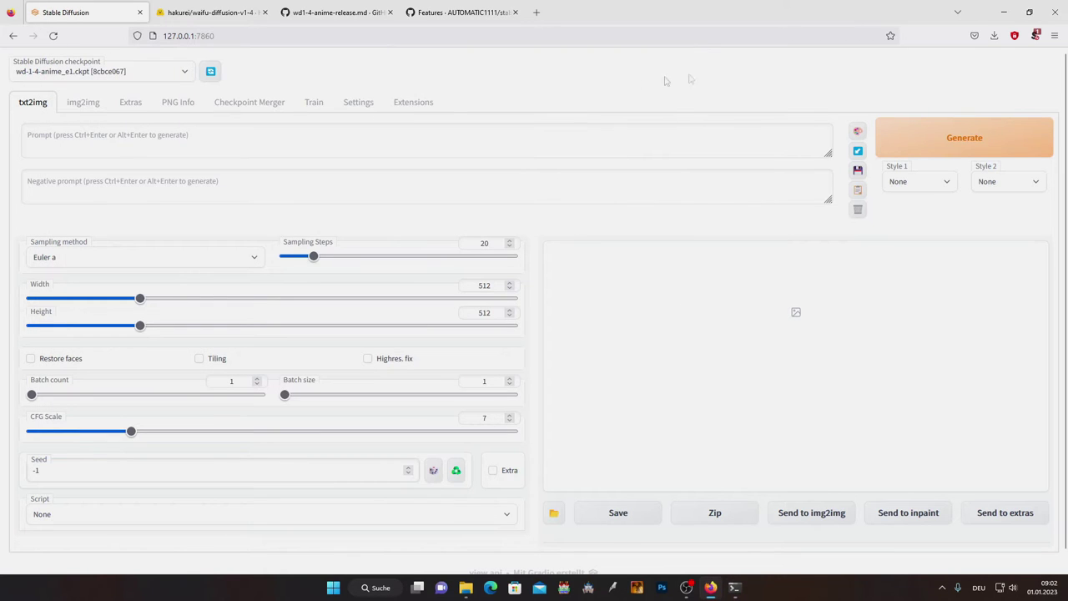
Step: Generate an image from the prompt "test" and enlarge the result
click(311, 146)
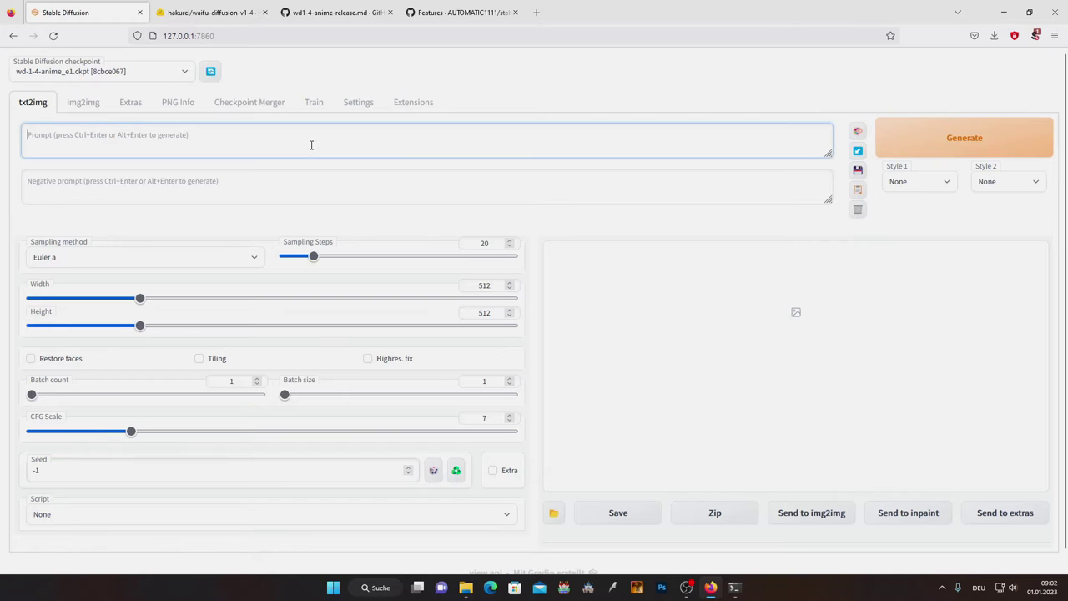
text(test)
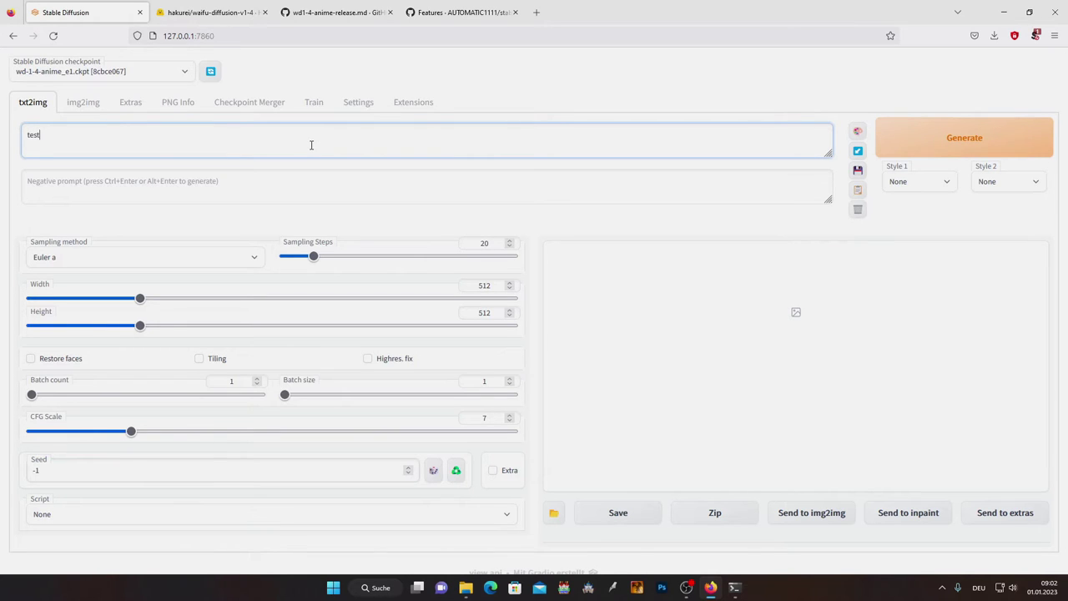
click(895, 141)
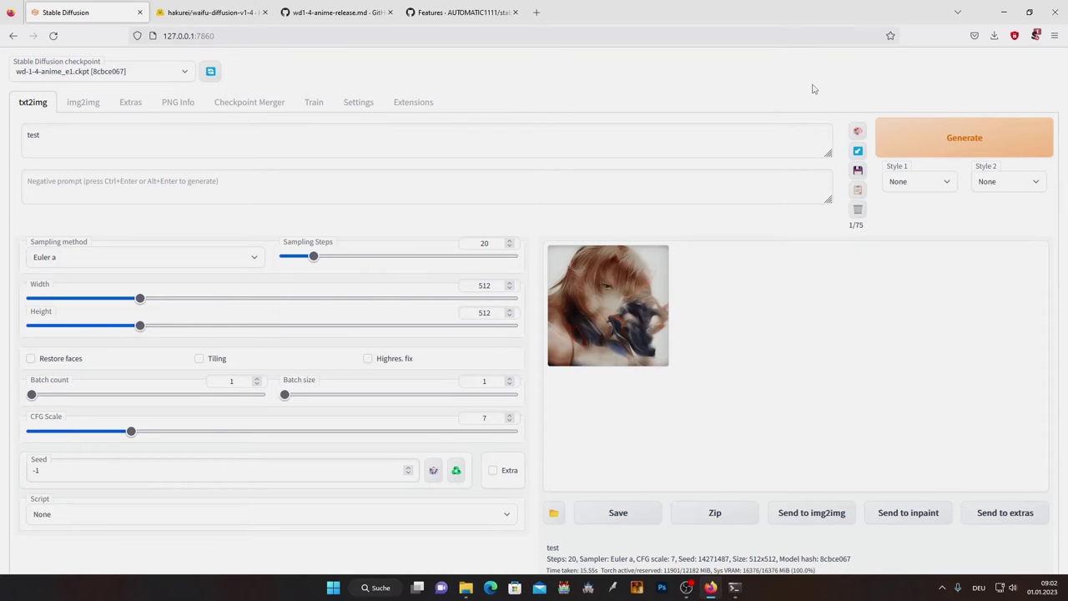
click(601, 323)
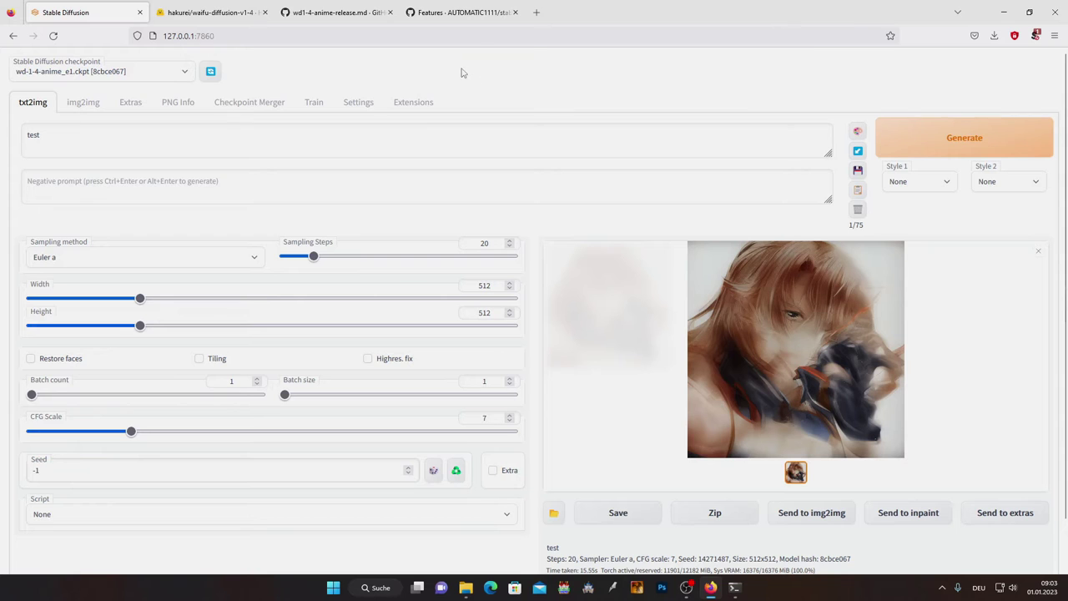
Step: Examine the wiki's Stable Diffusion 2.0 notes on black images, full precision and the --xformers option
click(442, 18)
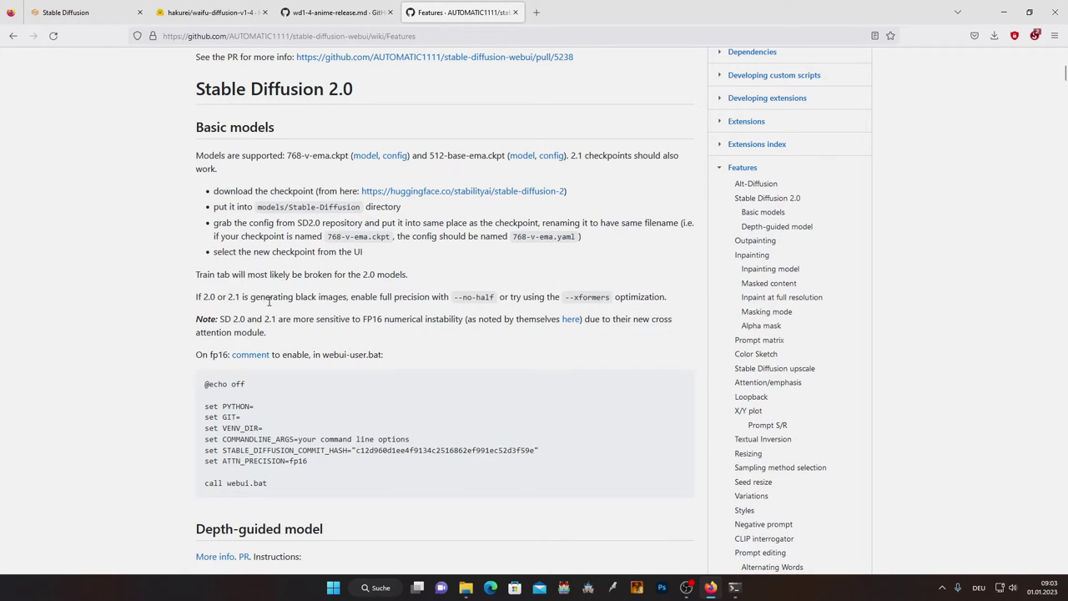
drag(295, 296, 347, 297)
click(169, 305)
drag(380, 298, 430, 298)
drag(565, 298, 609, 299)
click(583, 303)
drag(566, 298, 611, 298)
Step: Close the running web UI console and switch to the stable-diffusion-webui folder in File Explorer
right_click(734, 587)
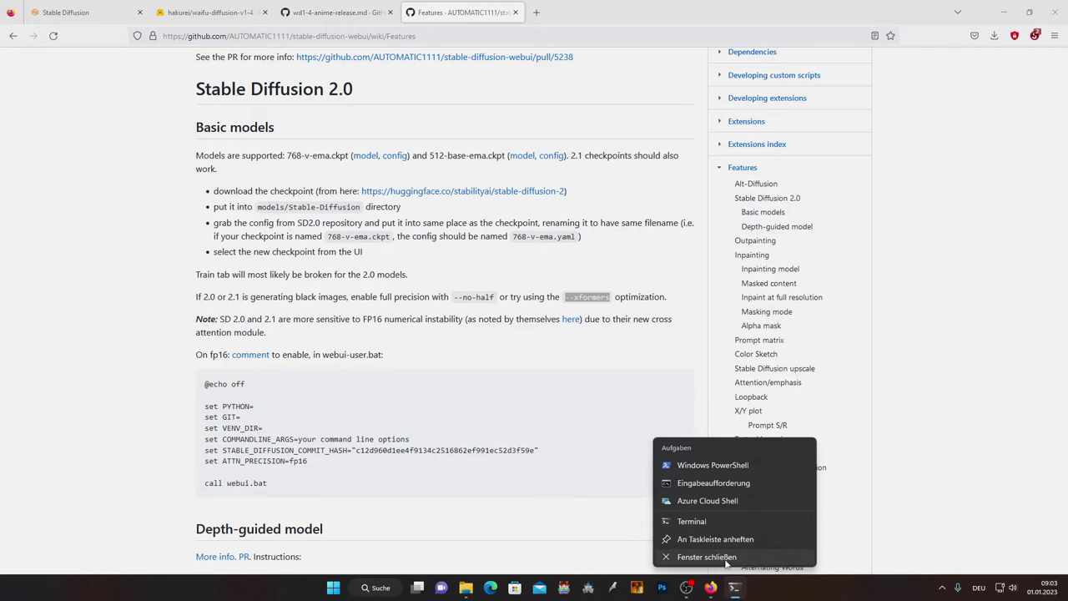
click(722, 558)
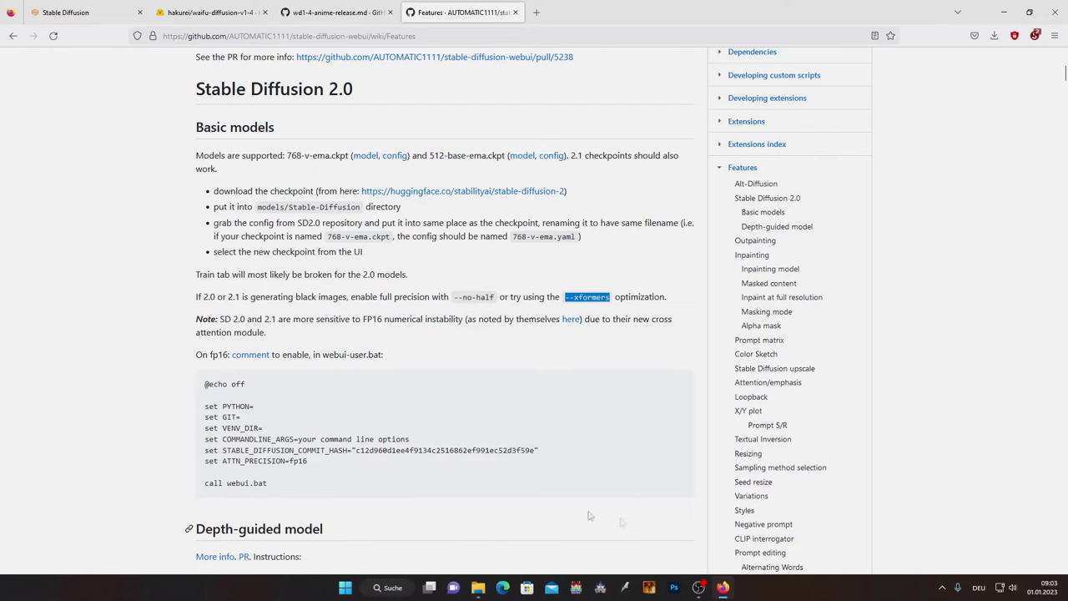
mouse_move(477, 588)
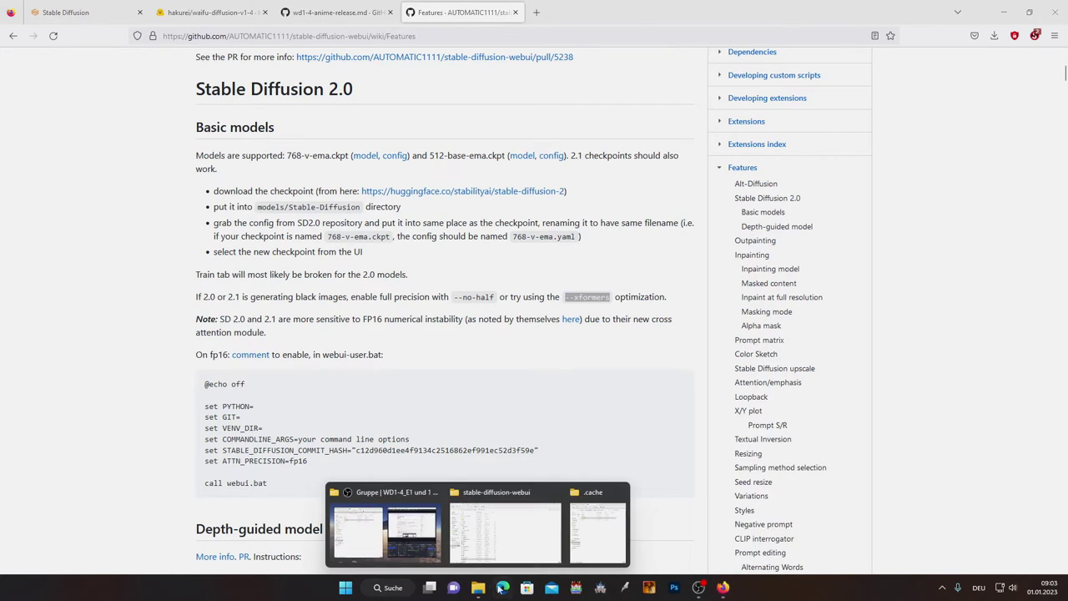
click(503, 505)
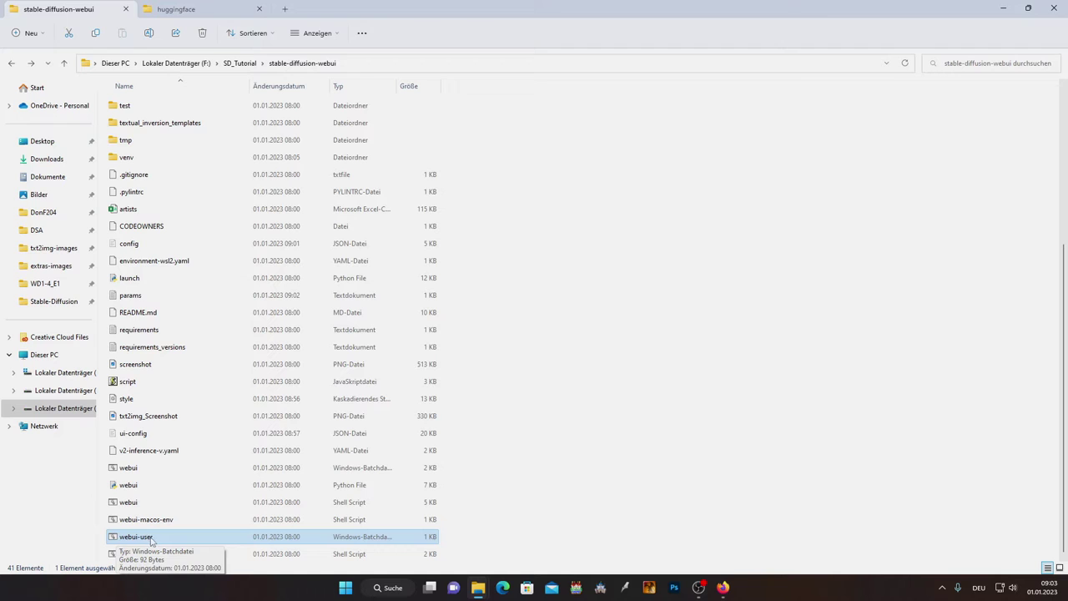
right_click(219, 542)
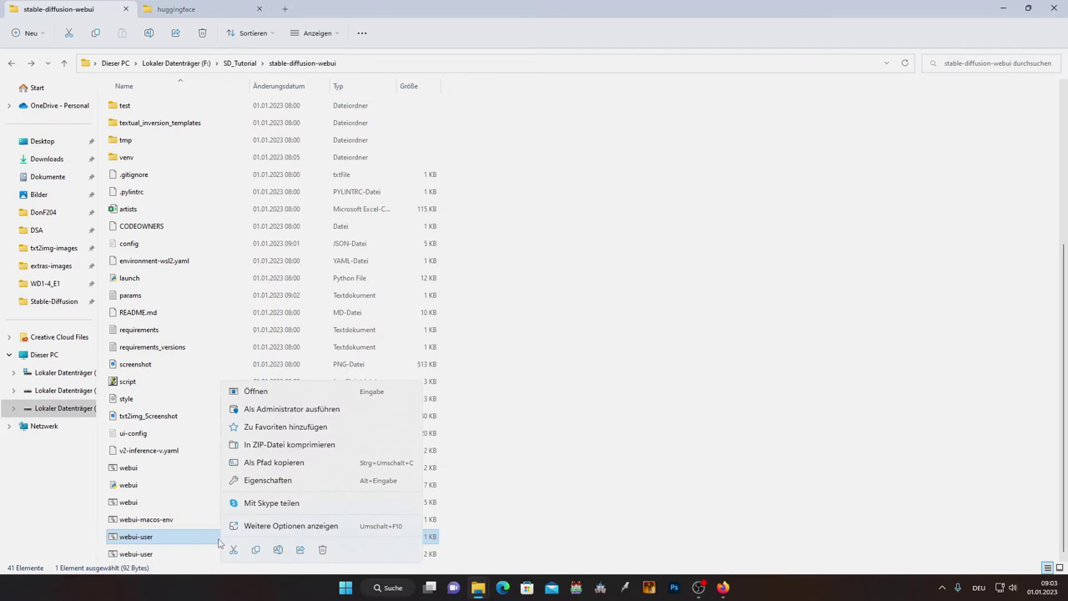
click(267, 480)
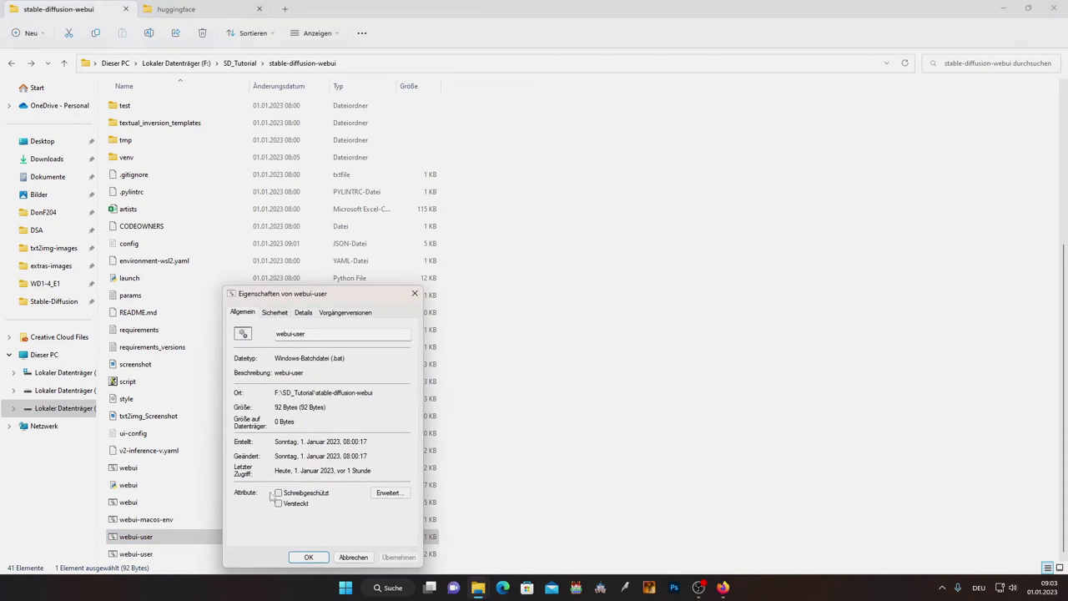
click(353, 556)
Step: Edit the webui-user batch file to set COMMANDLINE_ARGS to --xformers, then save and close it
right_click(191, 535)
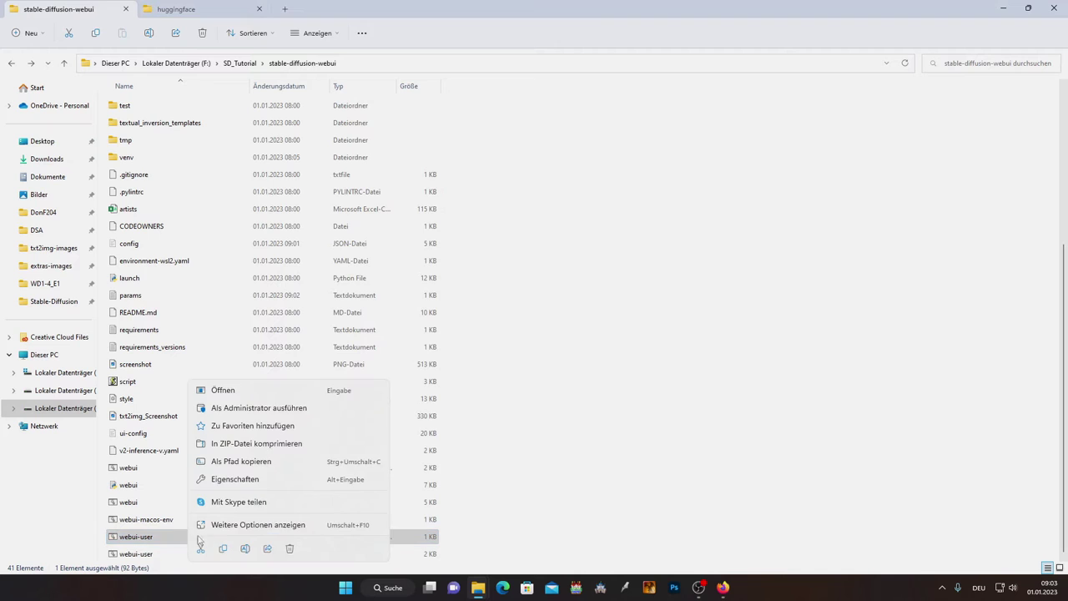
click(244, 525)
click(280, 281)
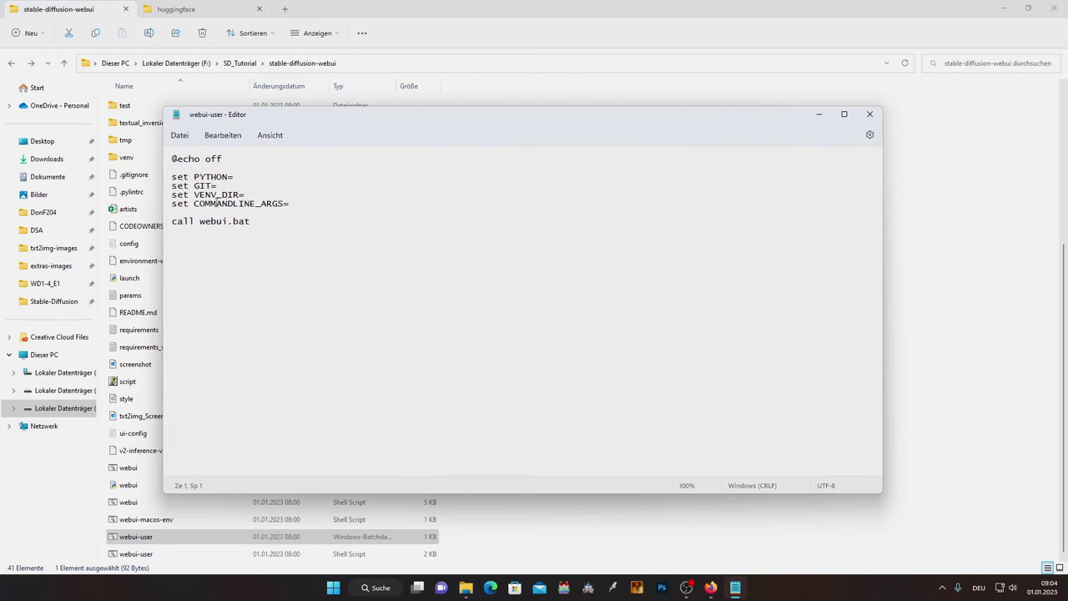
click(296, 203)
text(--xformers)
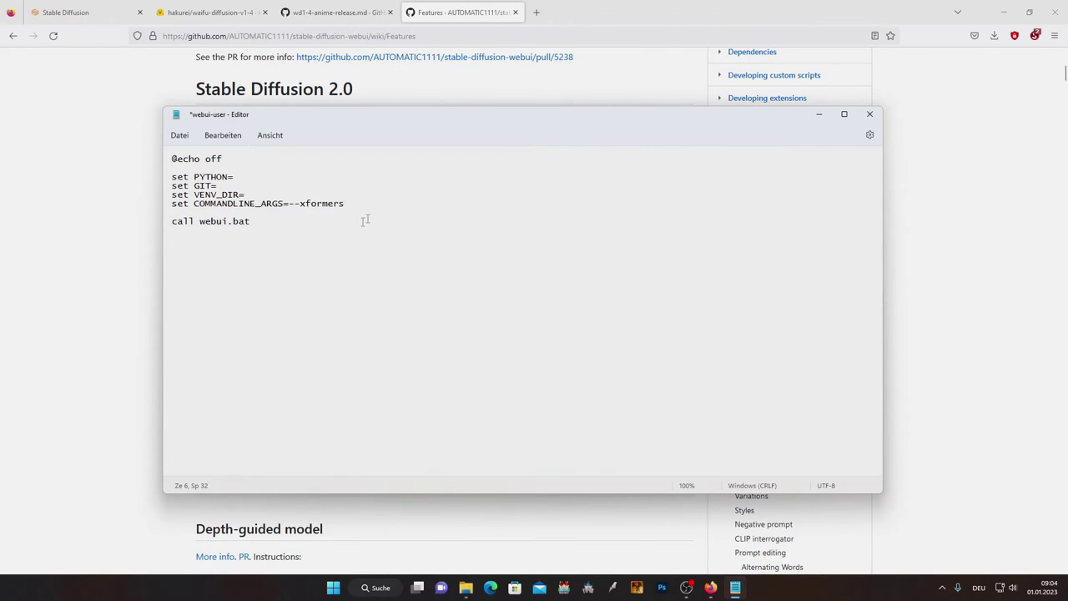
click(179, 136)
click(197, 215)
click(870, 114)
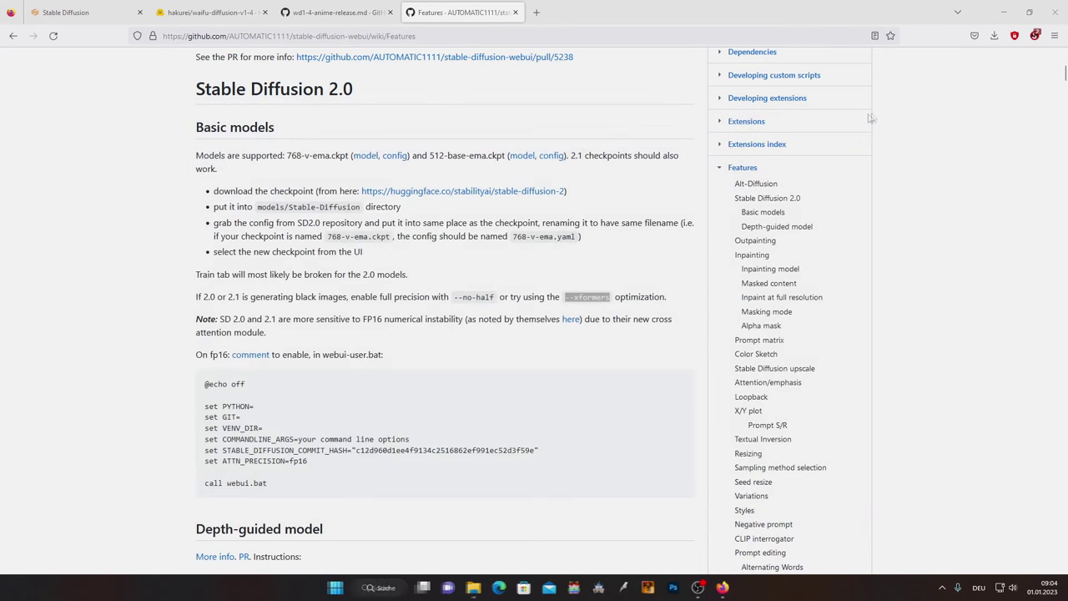
Step: Relaunch the web UI from the webui-user batch file and generate an image from the prompt "test"
mouse_move(478, 588)
click(505, 532)
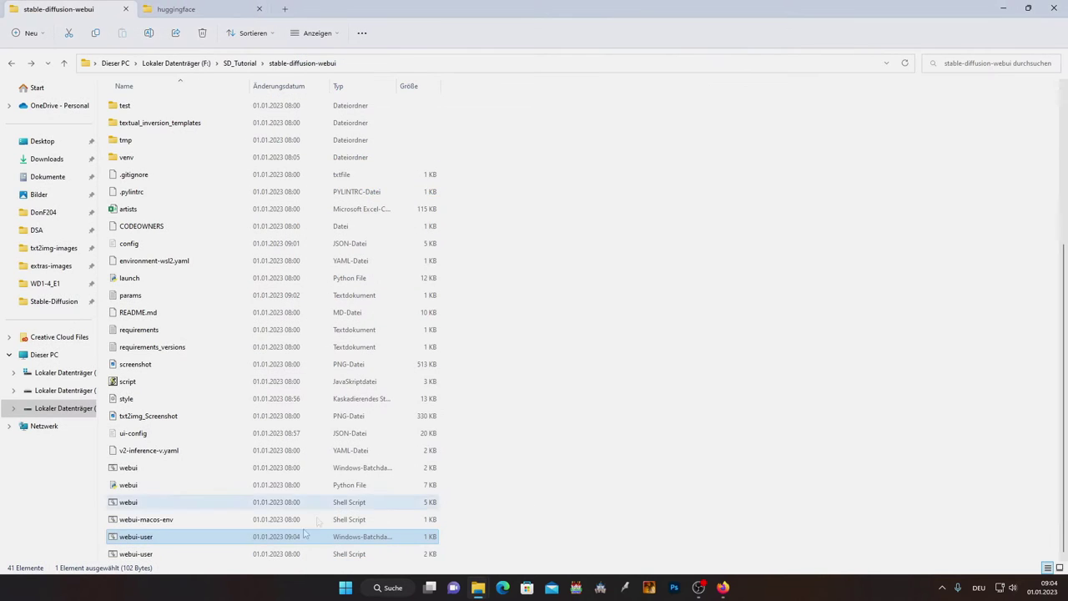
double_click(217, 538)
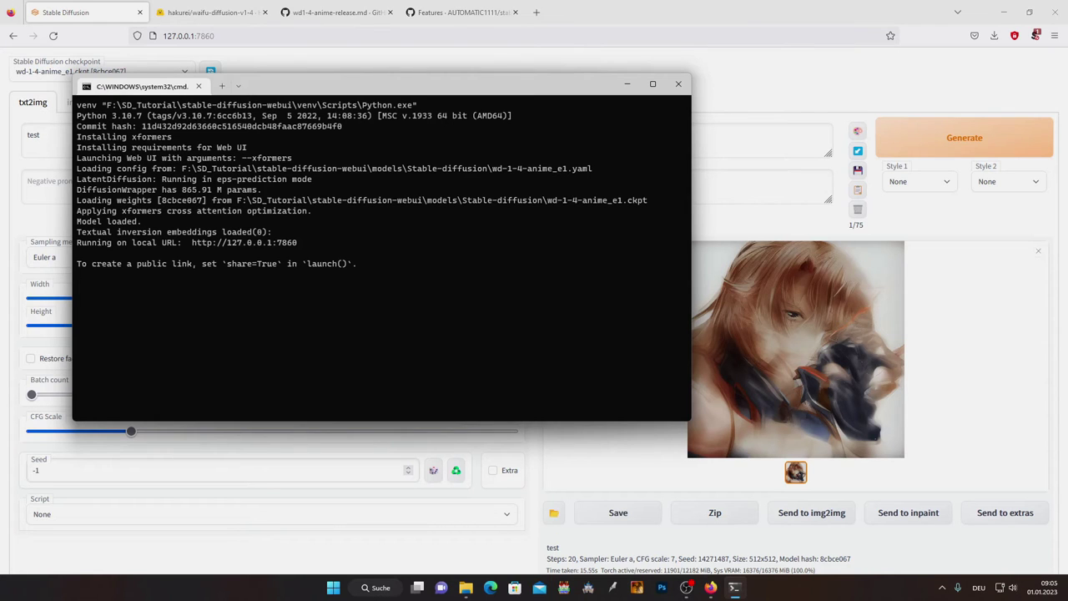
click(827, 91)
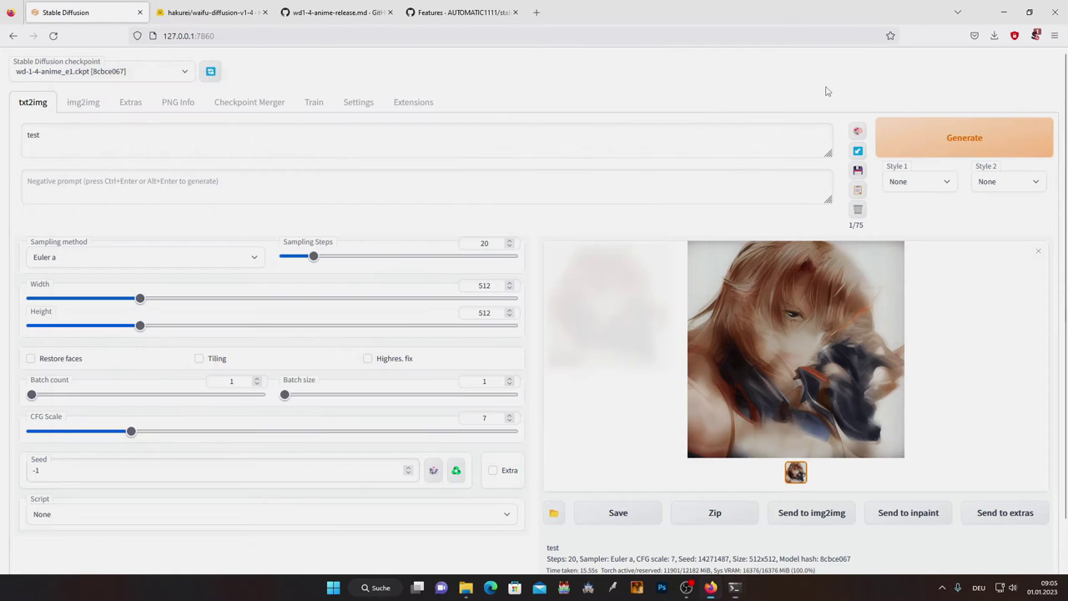
click(920, 137)
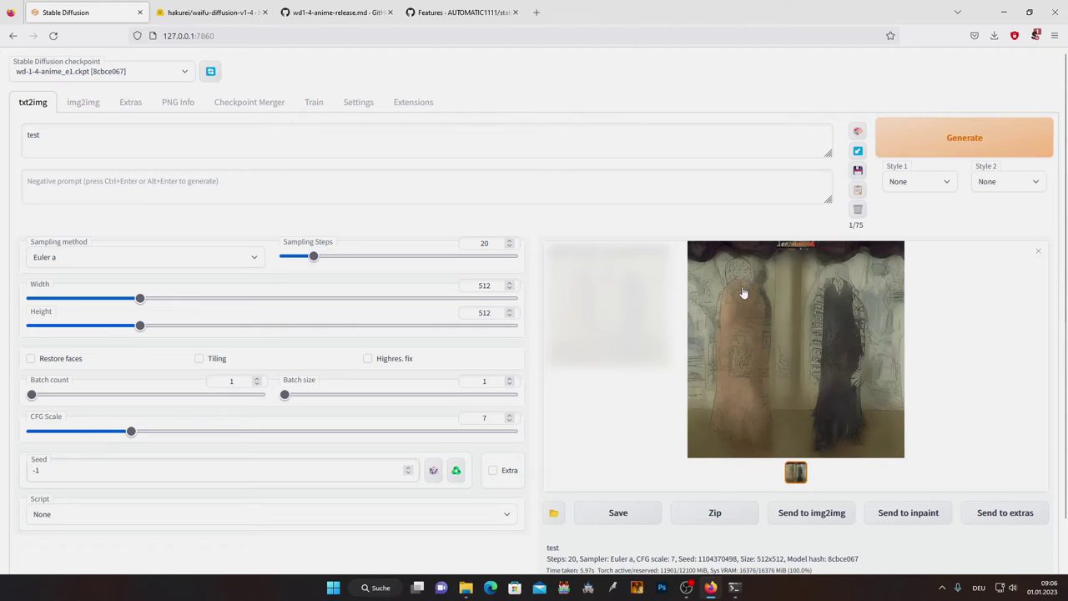
Step: Review the wiki's --no-half option for black images and return to the web UI
click(455, 17)
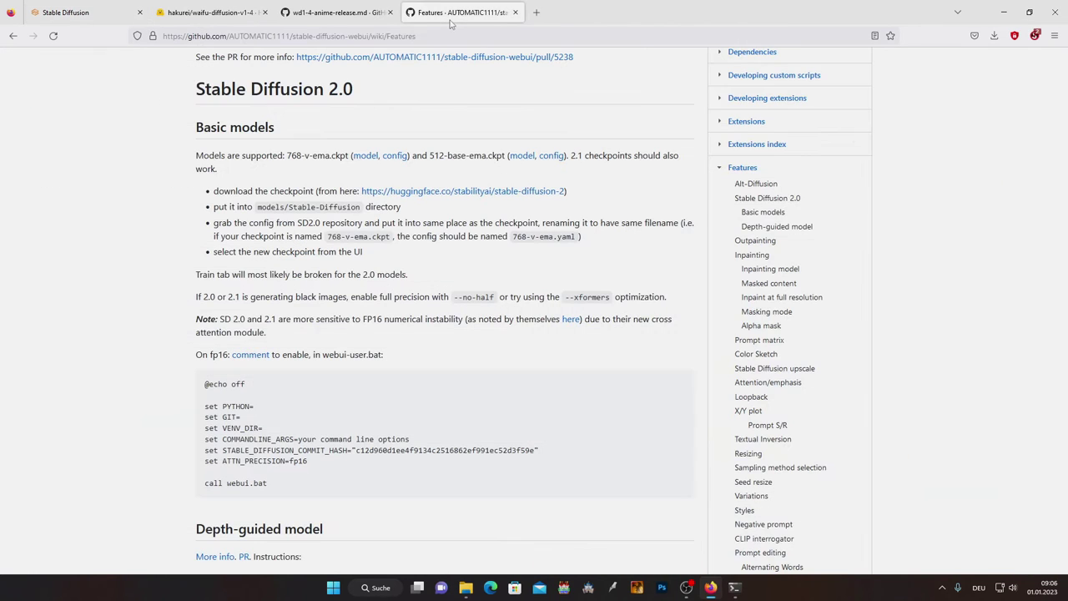
drag(453, 298, 504, 302)
click(67, 13)
Step: Clear the text from the txt2img prompt
click(176, 137)
key(ctrl+a)
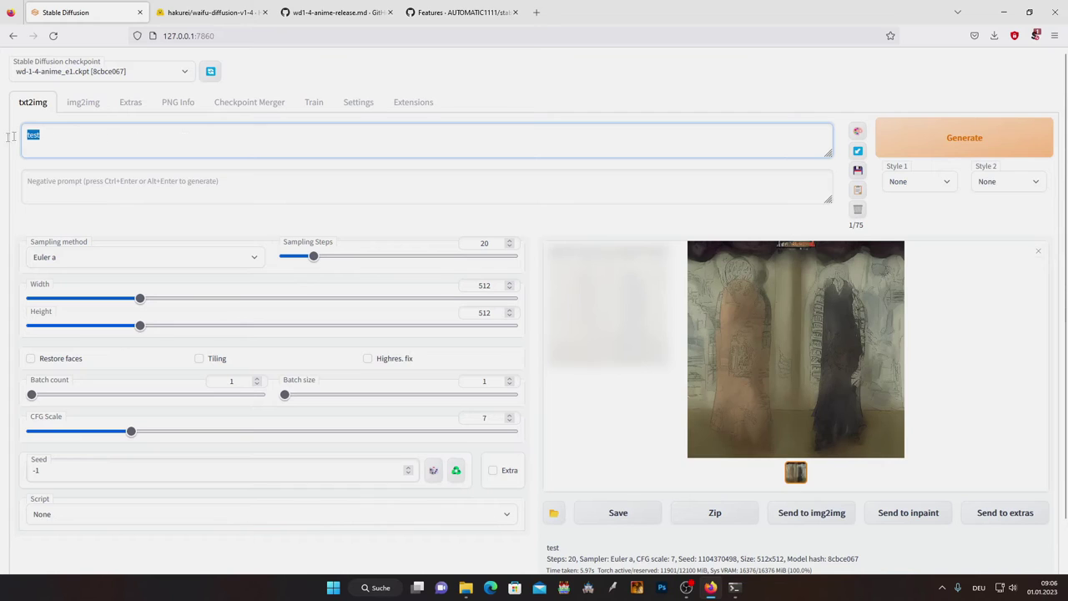
key(BackSpace)
click(290, 86)
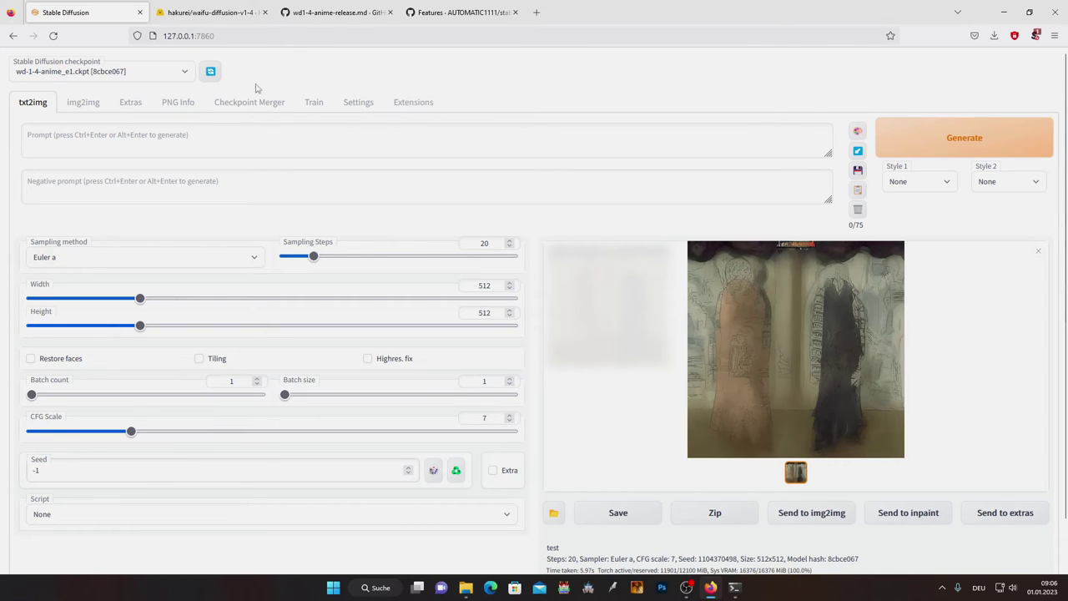
Step: Examine the Waifu Diffusion 1.4 Anime release notes for sample prompts, quality and rating modifiers, and recommended prompt text
click(330, 12)
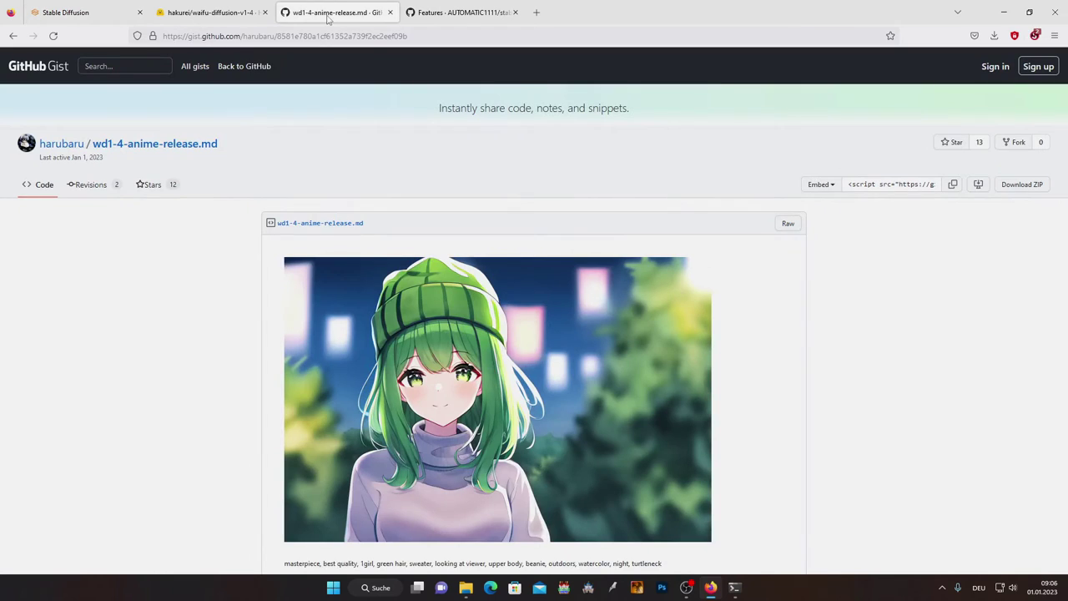
scroll(446, 185, down, 10)
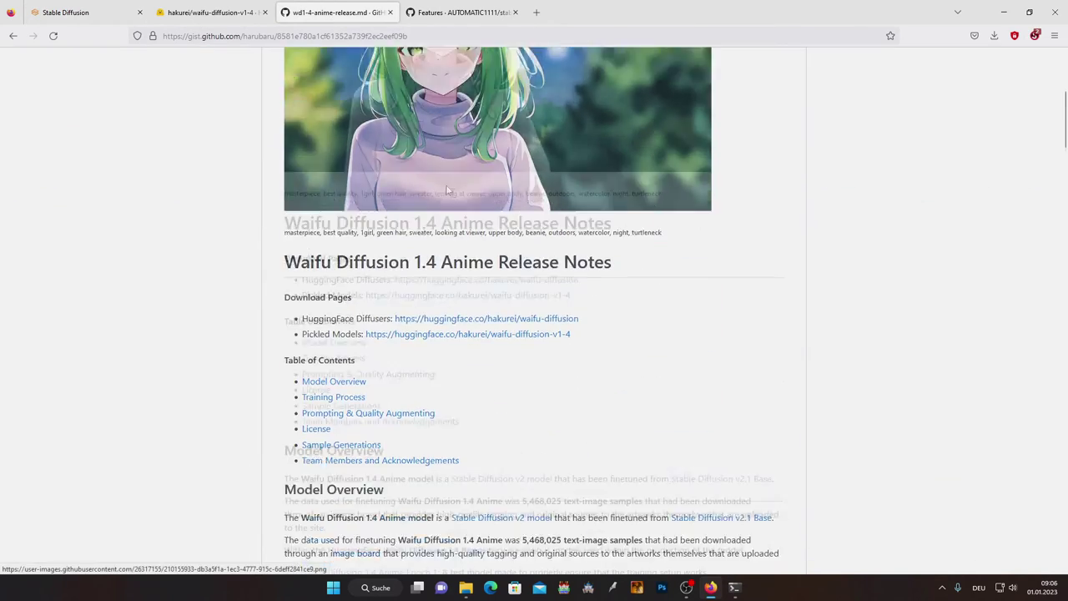
scroll(501, 277, down, 3)
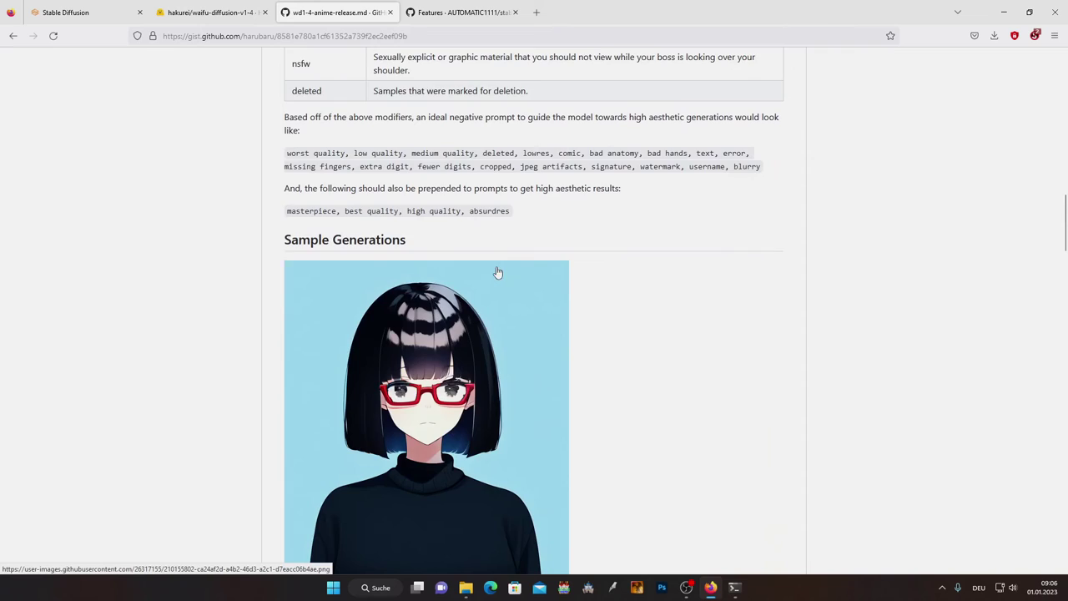
scroll(495, 272, down, 3)
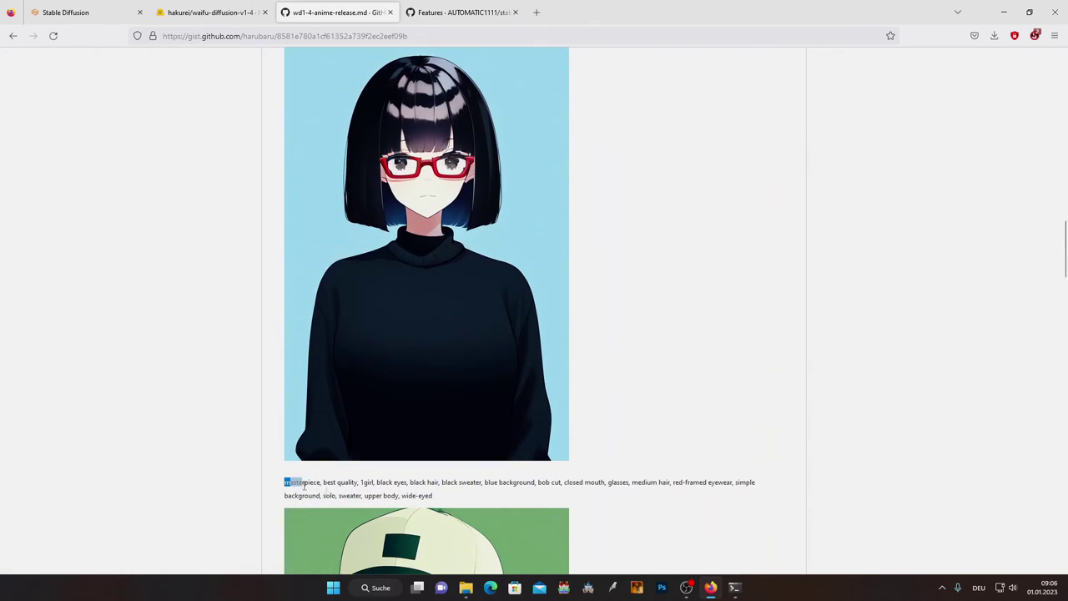
drag(285, 481, 478, 499)
scroll(478, 499, up, 4)
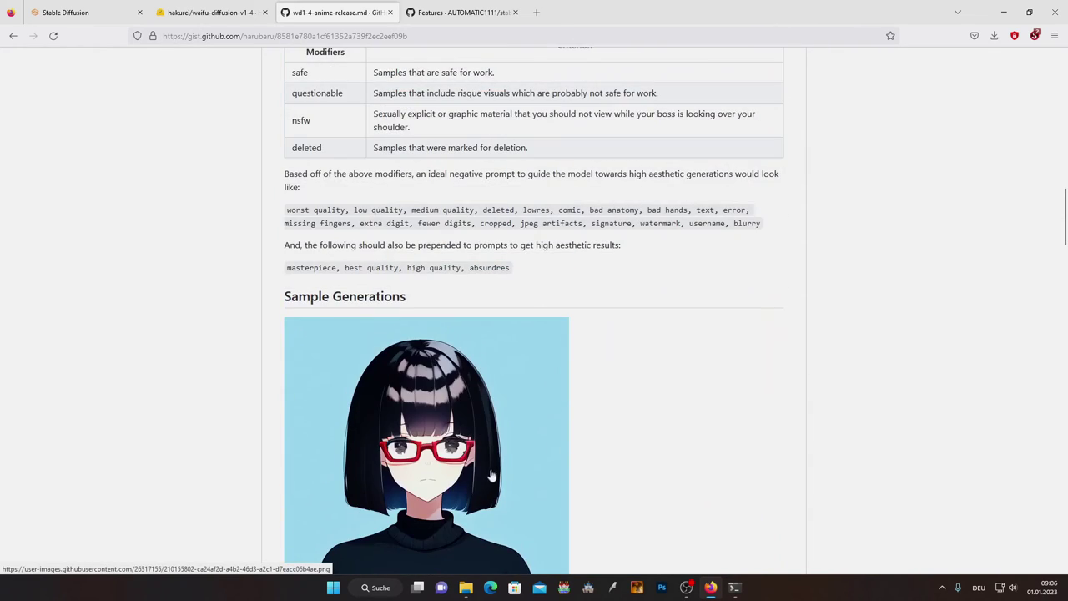
scroll(492, 473, up, 4)
scroll(491, 473, up, 5)
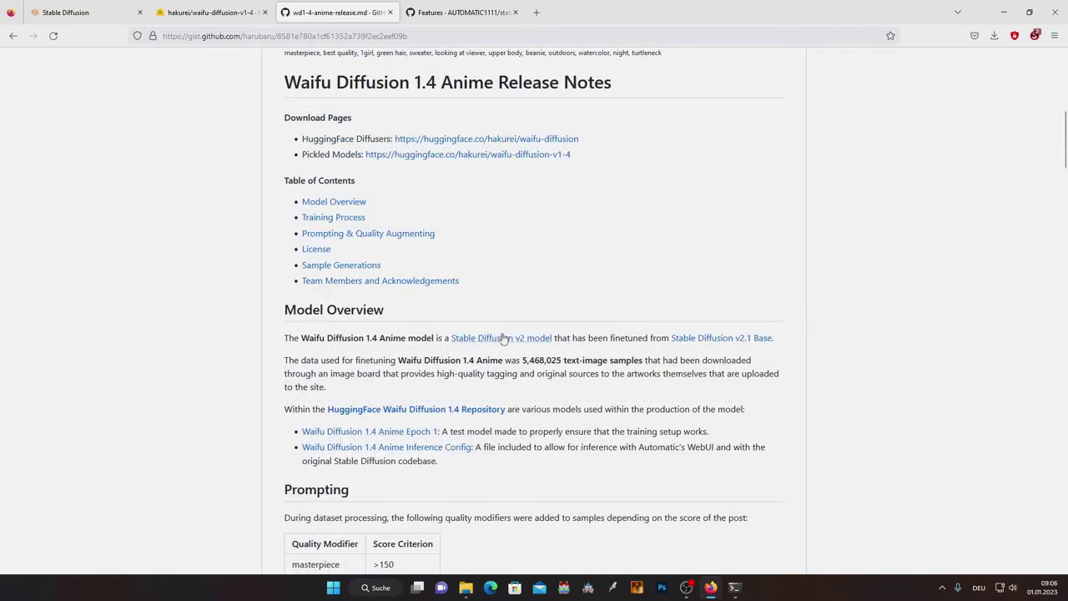
scroll(494, 334, down, 1)
scroll(495, 333, down, 2)
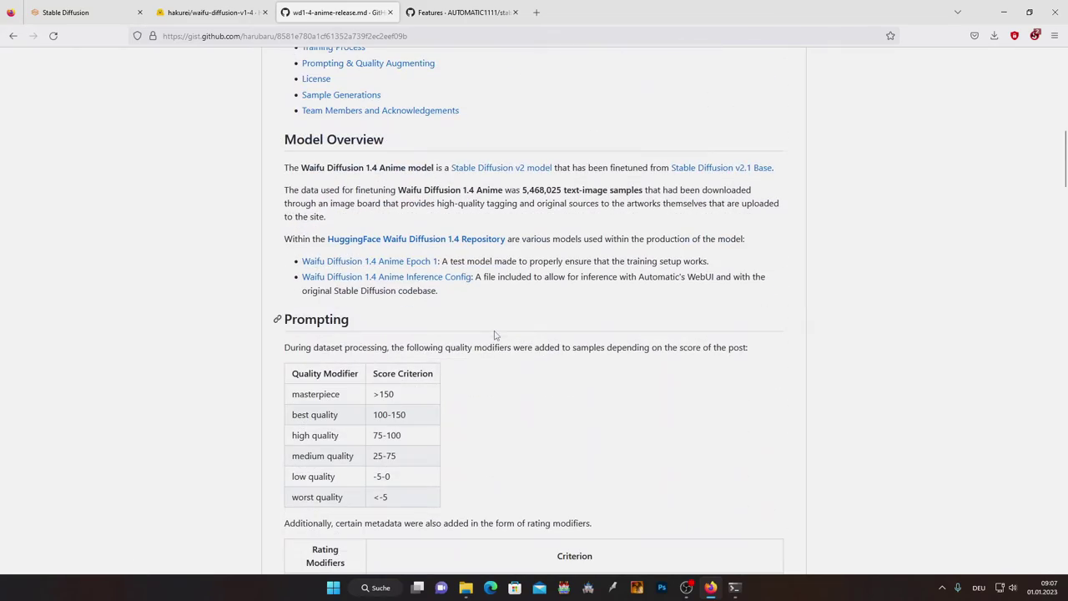
scroll(495, 334, down, 4)
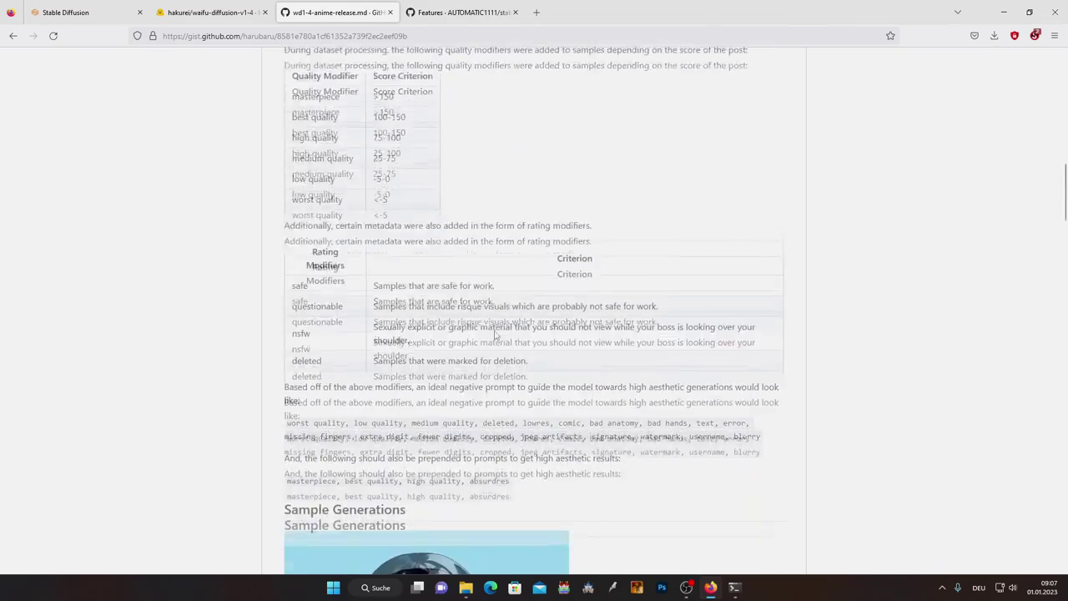
scroll(513, 337, down, 1)
scroll(539, 338, down, 1)
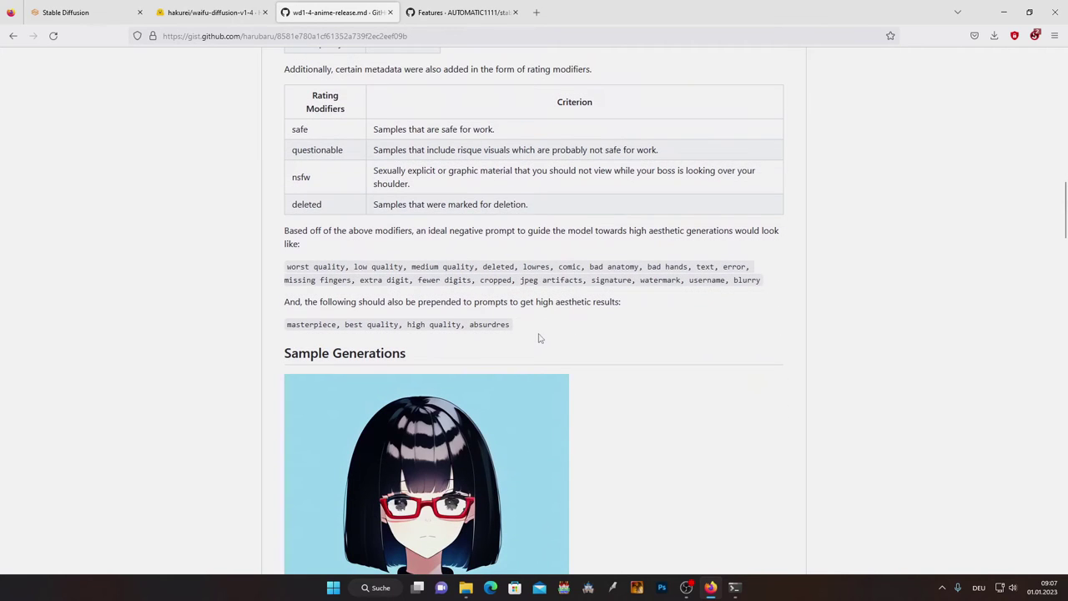
Step: Copy the recommended negative prompt, from "worst quality" through "blurry", from the release notes into the web UI's negative prompt
drag(287, 267, 767, 286)
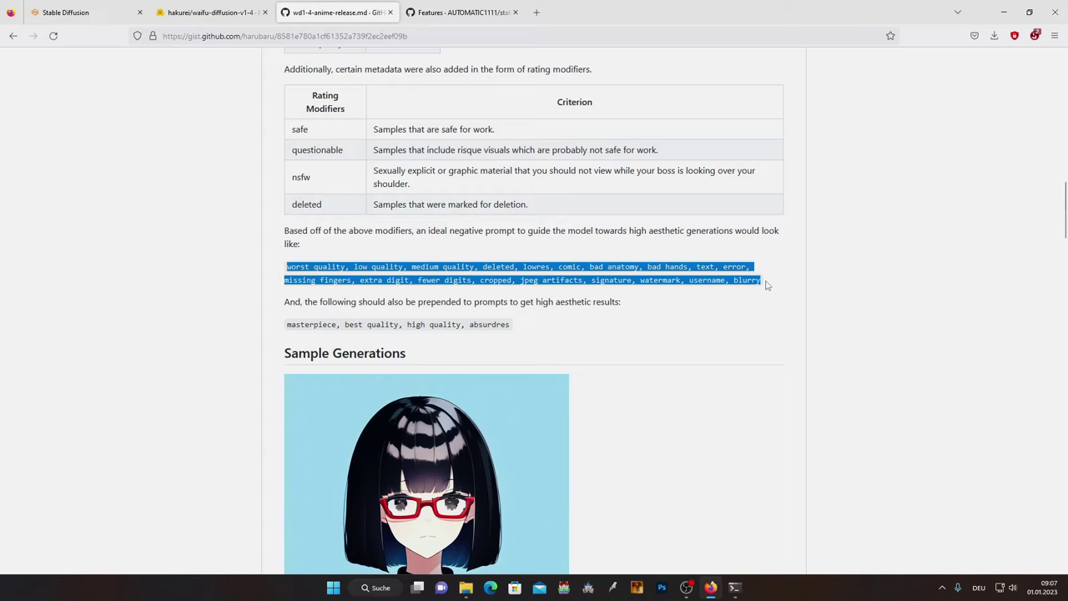
right_click(462, 267)
click(475, 276)
click(95, 14)
click(136, 182)
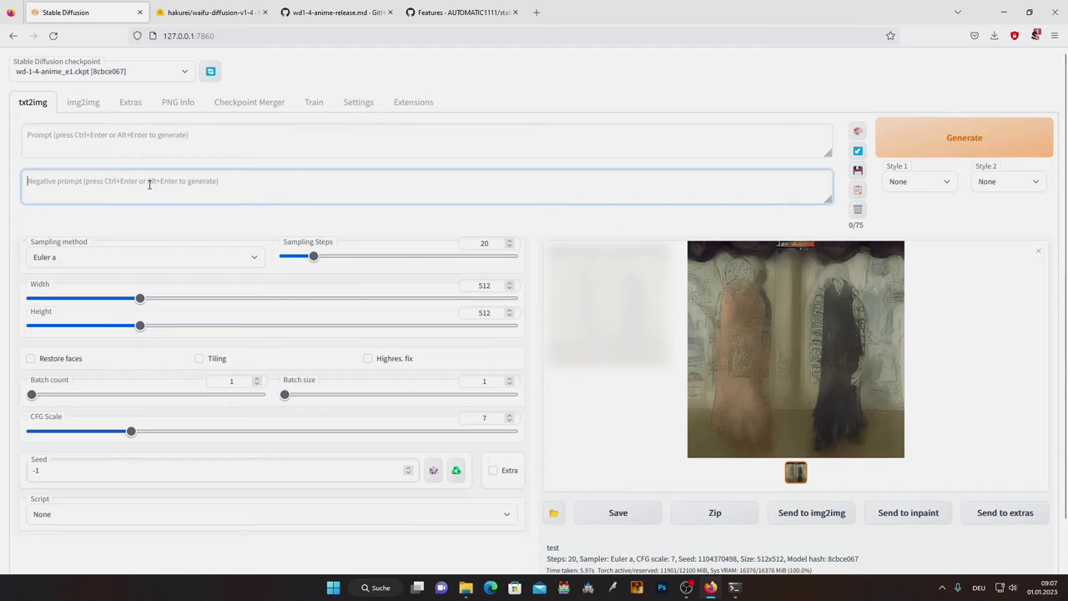
right_click(151, 186)
click(169, 267)
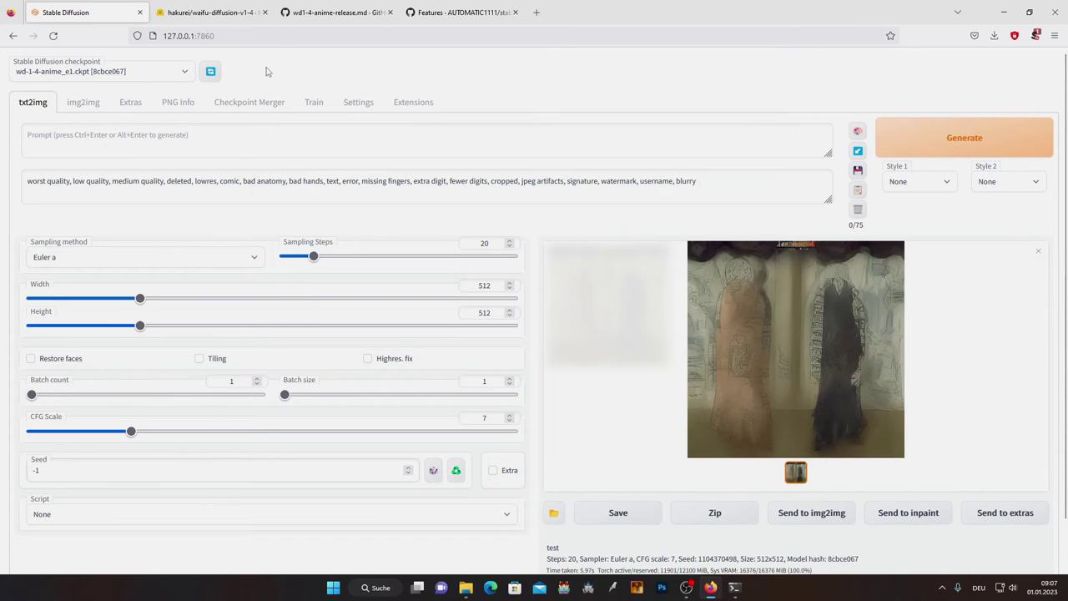
Step: Copy "masterpiece, best quality, high quality, absurdres" from the release notes into the web UI's prompt
click(305, 13)
drag(285, 324, 528, 334)
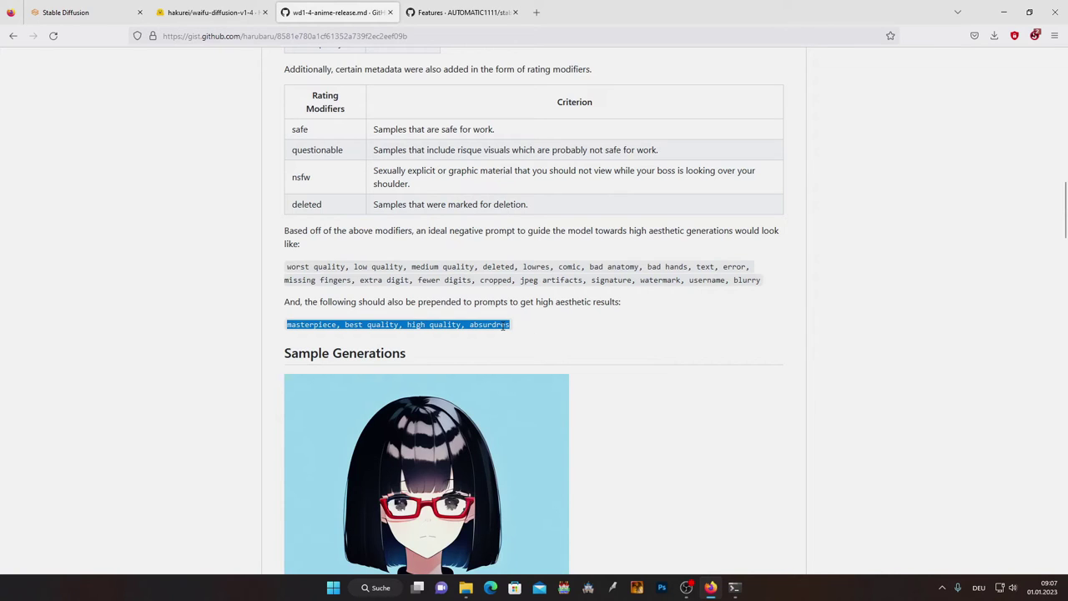
right_click(503, 325)
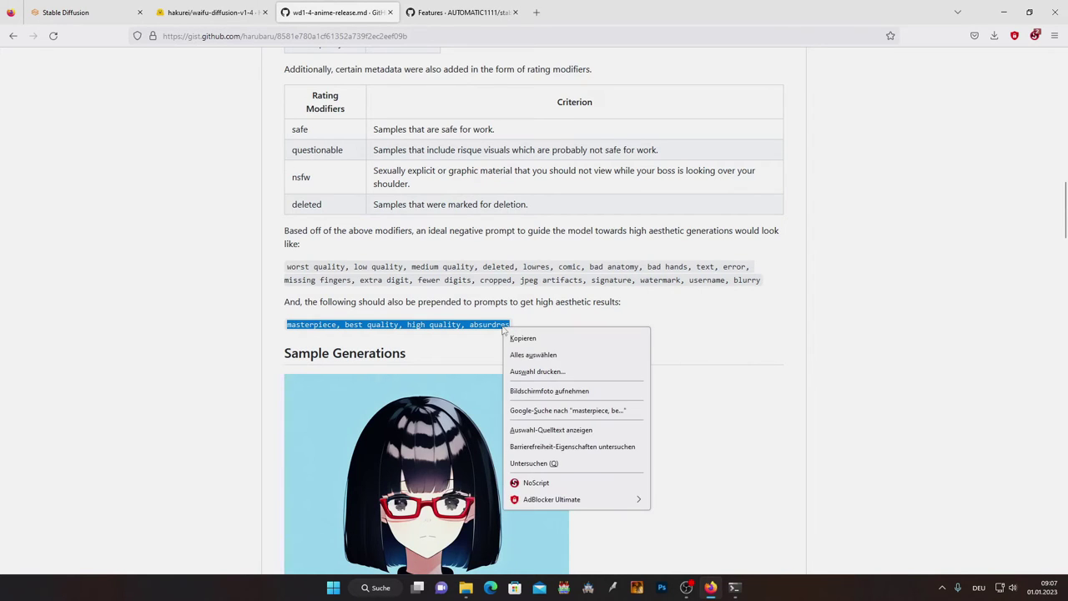
click(510, 339)
click(84, 12)
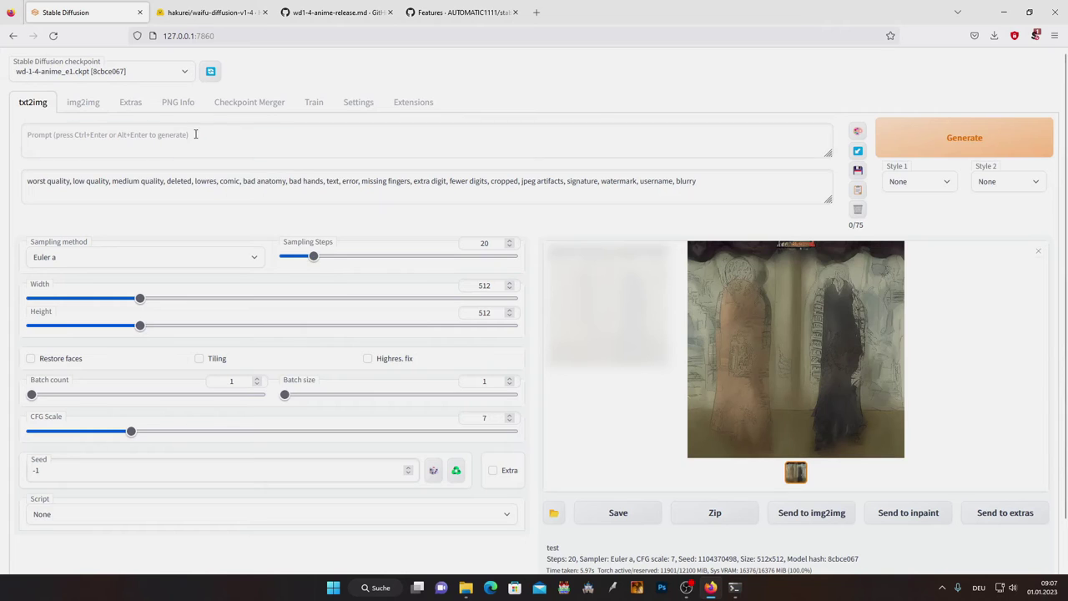
right_click(195, 134)
click(234, 214)
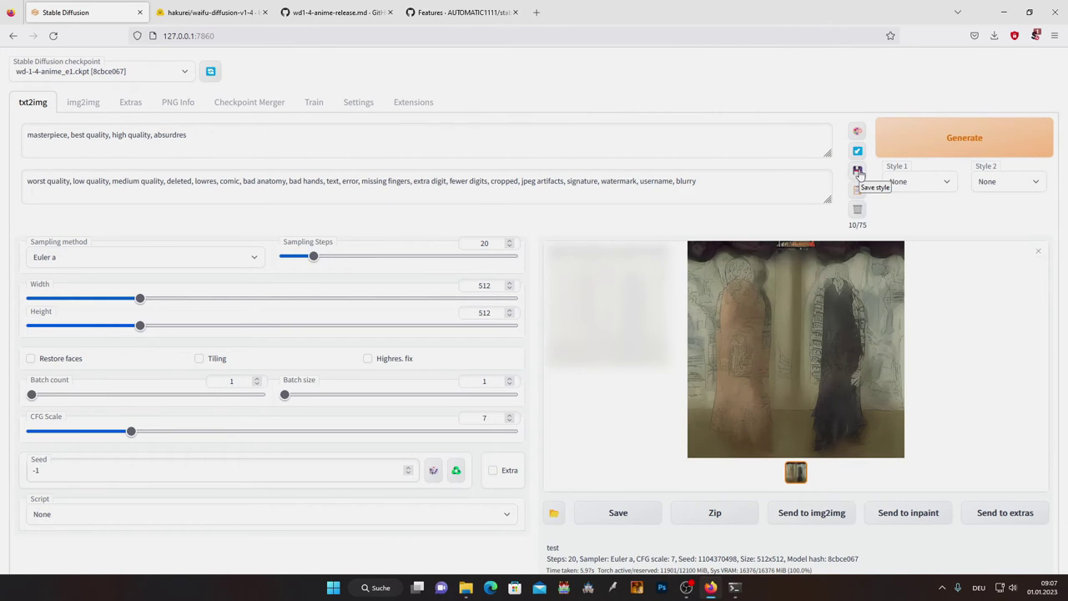
Step: Save the current prompt and negative prompt as a style named WD1-4 and open the Style 1 choices
click(858, 171)
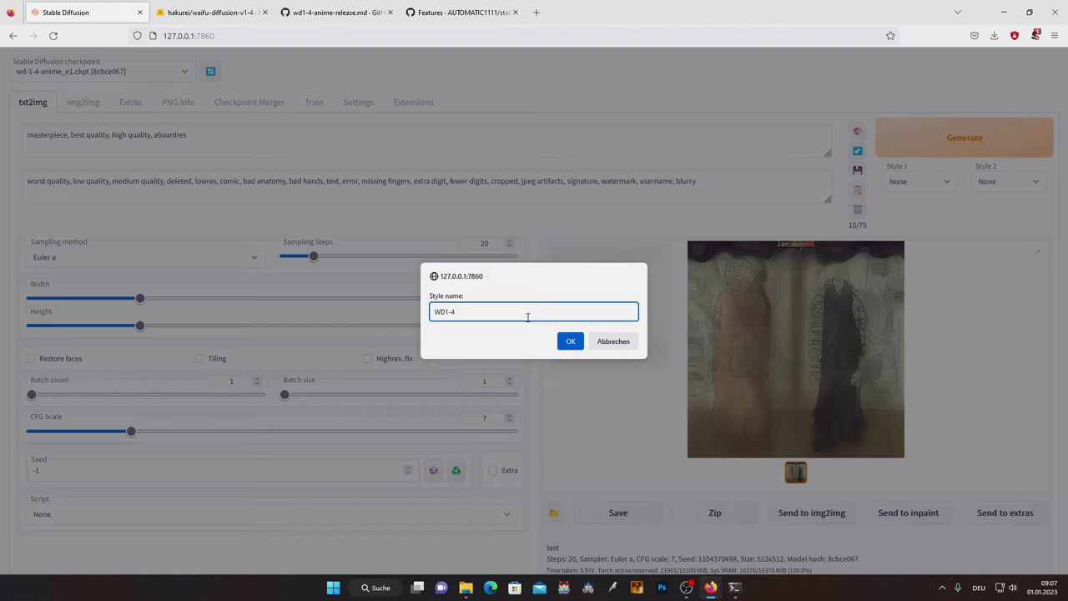
click(569, 342)
click(907, 189)
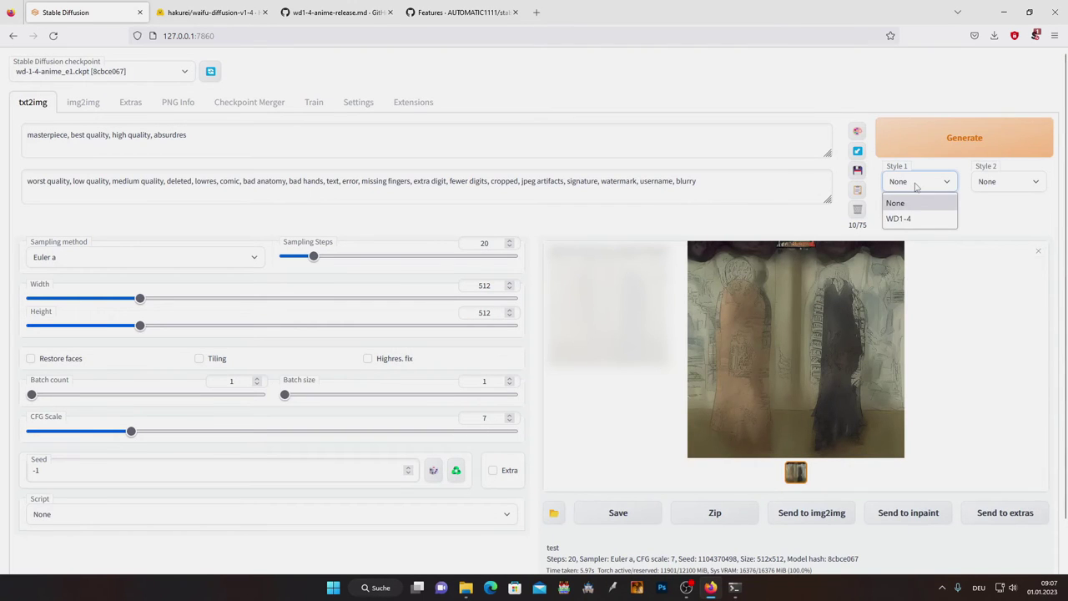
Step: Choose WD1-4 as Style 1 and clear both the negative prompt and the prompt
click(907, 219)
drag(696, 182, 57, 188)
key(BackSpace)
click(142, 143)
key(ctrl+a)
key(BackSpace)
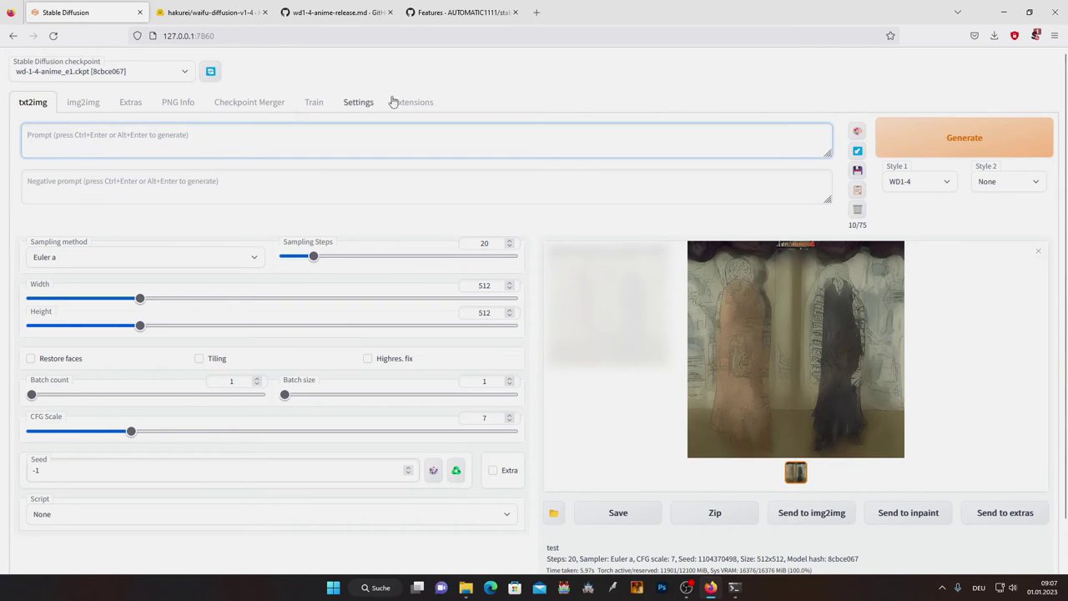
Step: Reset Style 1 to None, reselect WD1-4, and apply the selected style to the empty prompts
click(921, 187)
click(896, 202)
click(911, 187)
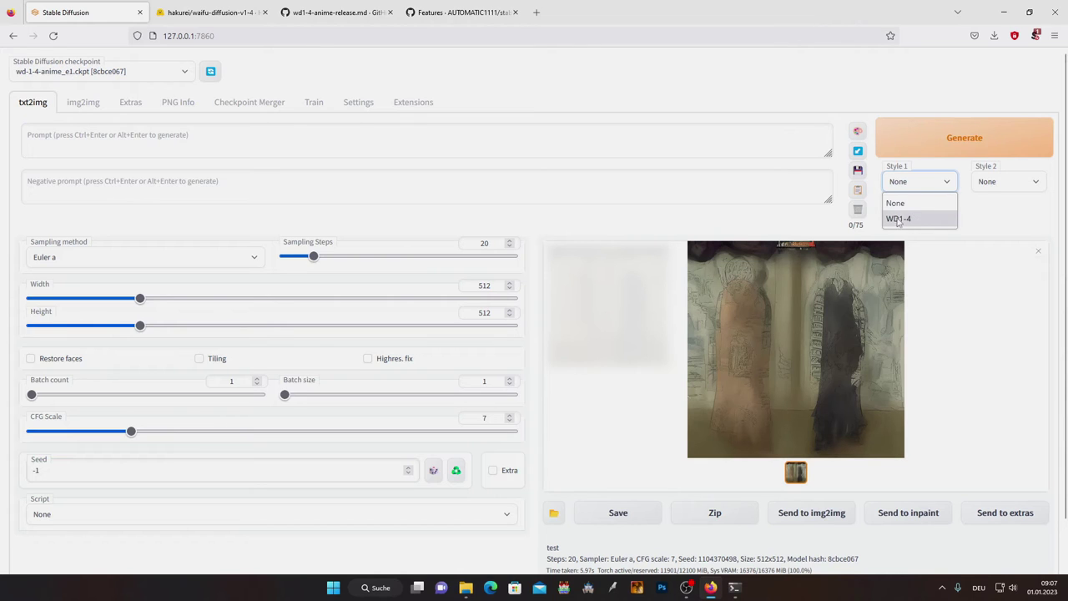
click(911, 220)
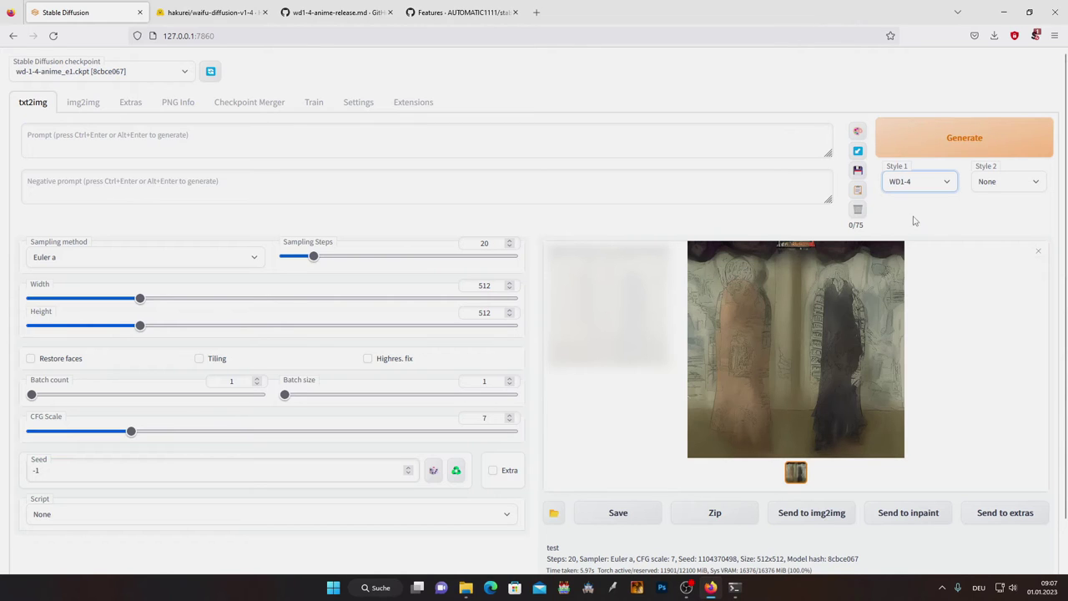
click(858, 189)
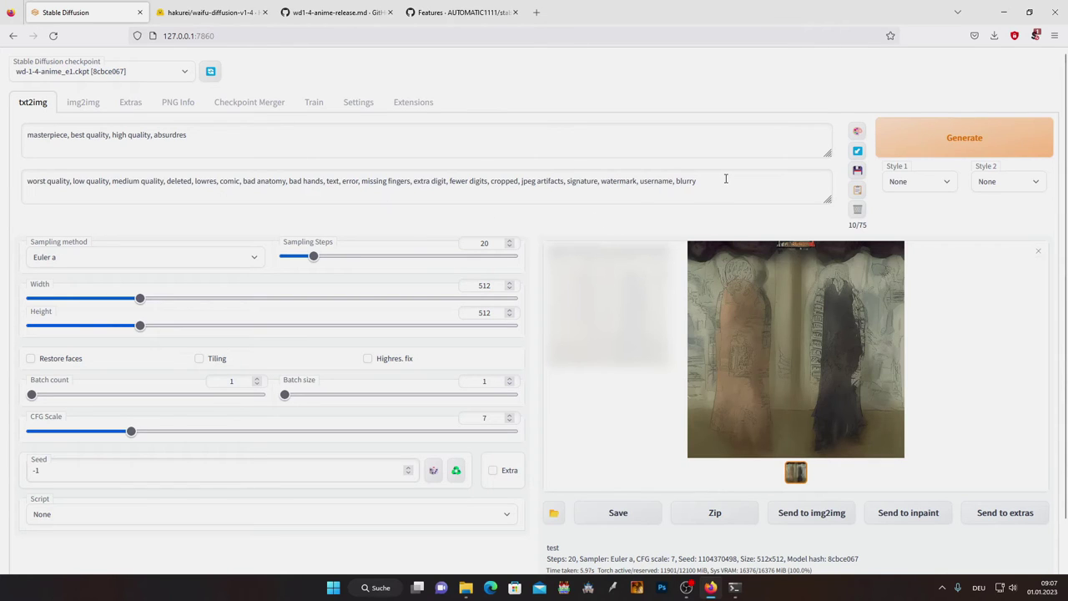
Step: Append "1girl, red hair, cat ears, twintails" to the prompt and generate an image
click(639, 151)
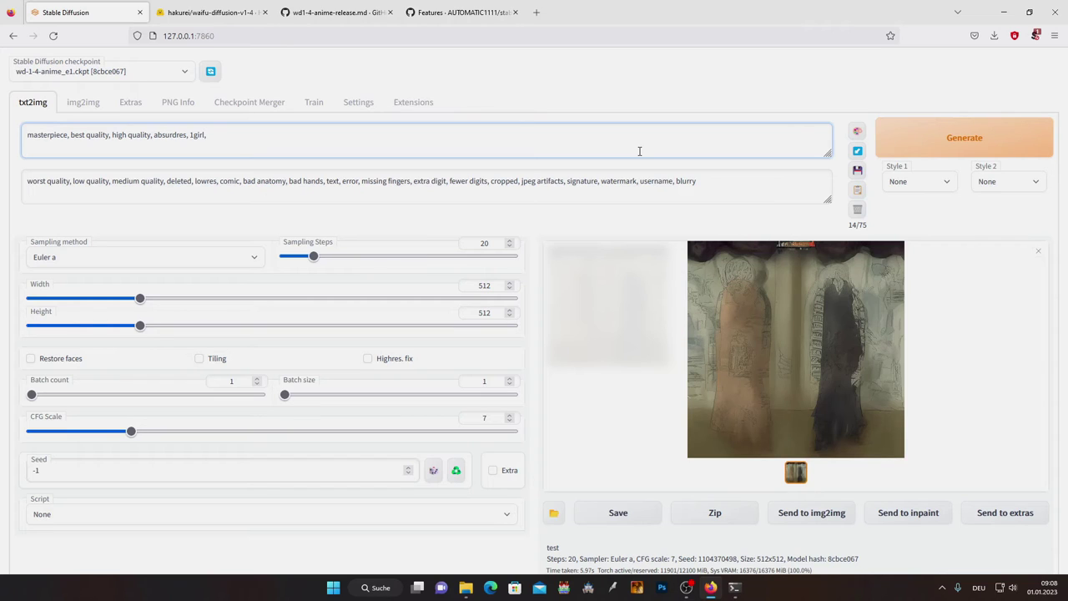
text(hair, cat ears, twint)
text(ails)
click(695, 114)
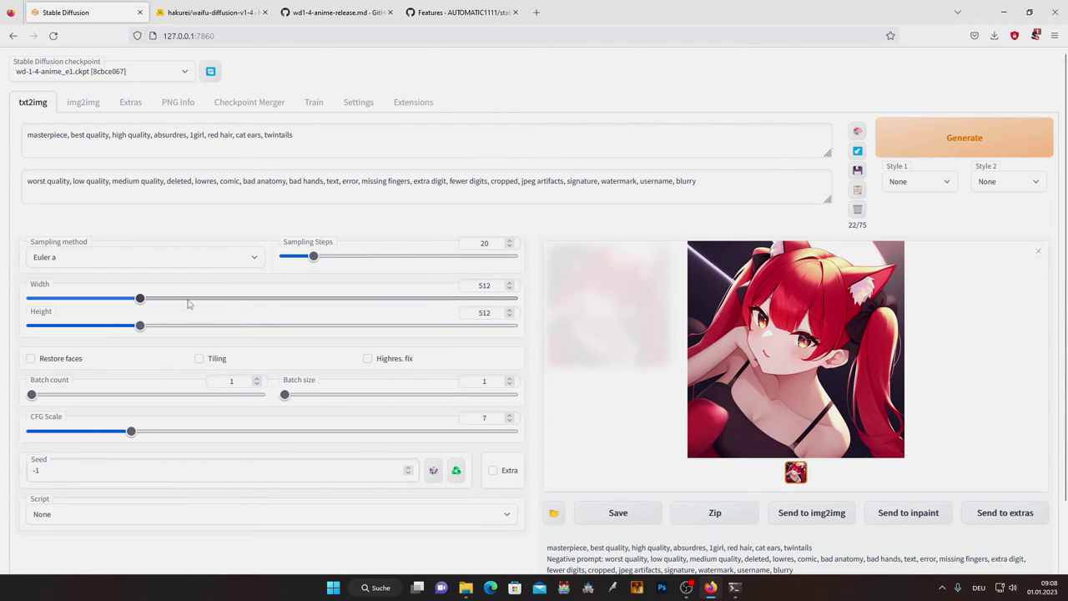
Step: Set the width and height to 768 and the CFG scale to 10, and generate a new image
drag(189, 304, 201, 305)
click(202, 325)
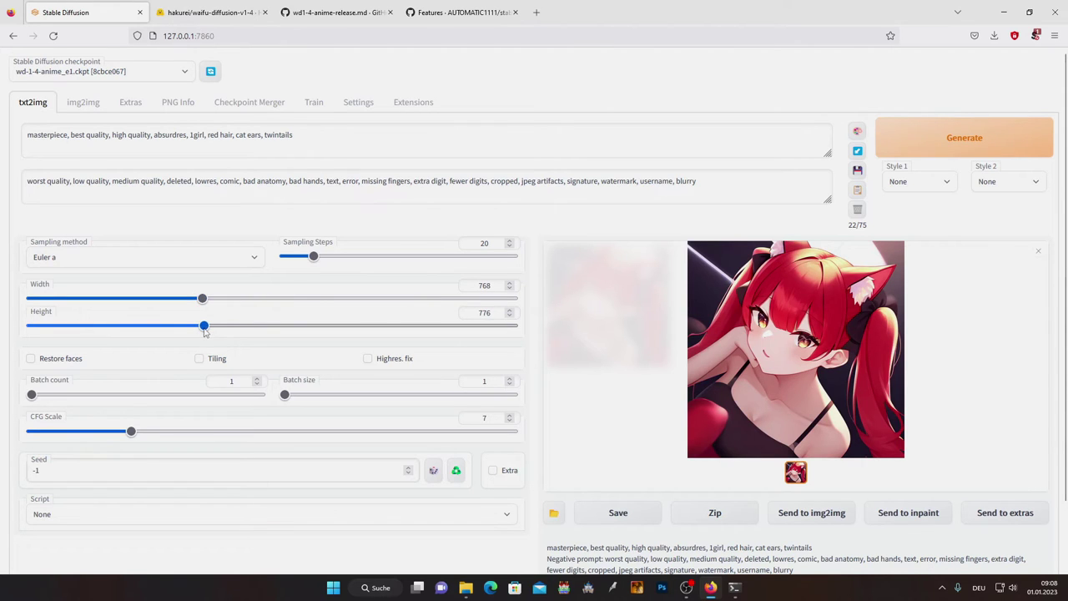
click(160, 434)
drag(159, 434, 181, 434)
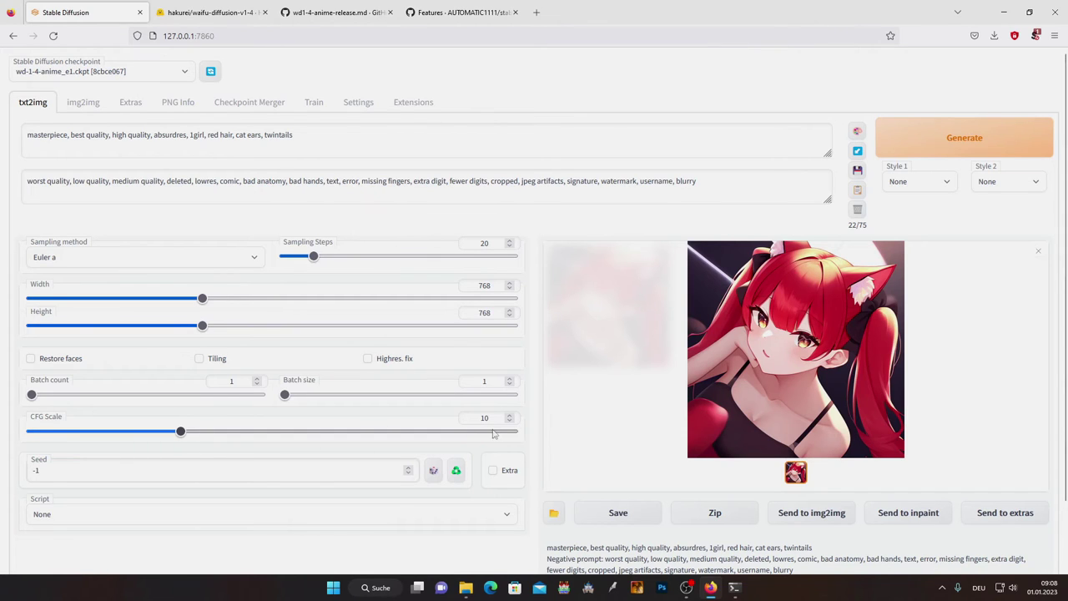
click(929, 136)
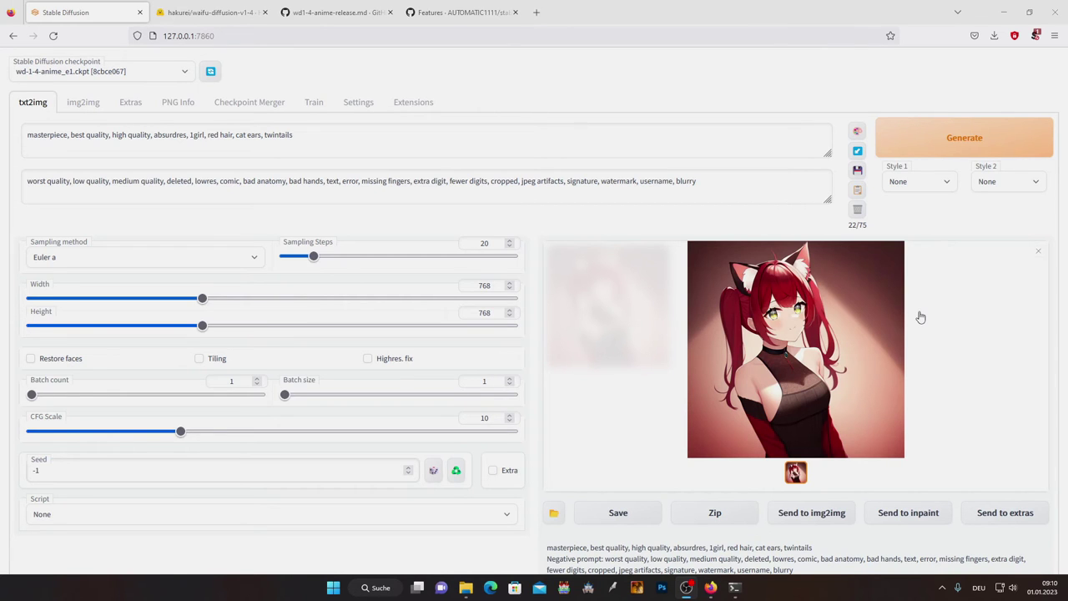
Step: Open the generated image in its own browser tab and enlarge it to inspect the face and eyes
click(795, 317)
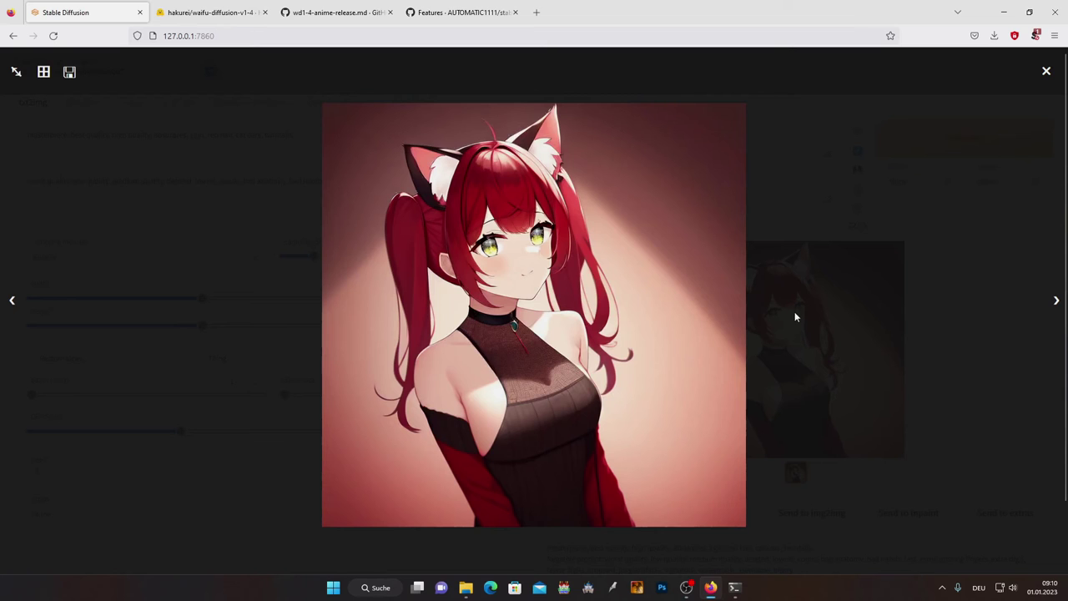
right_click(524, 255)
click(569, 265)
click(213, 11)
ctrl+scroll(495, 251, up, 6)
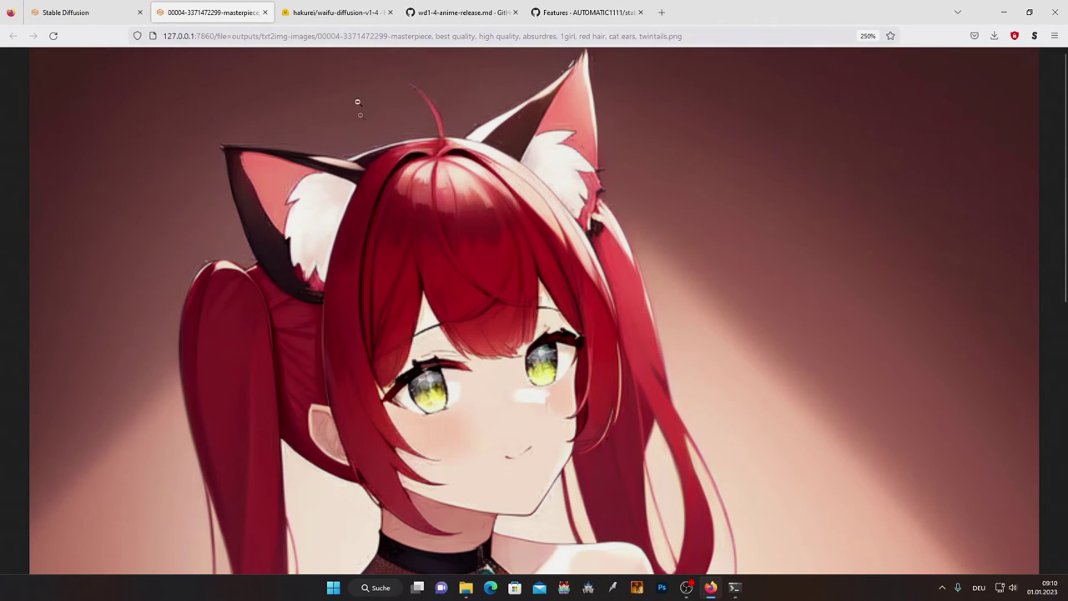
Step: Examine the first image under Sample Generations in the Waifu Diffusion release notes at 160% zoom
click(455, 20)
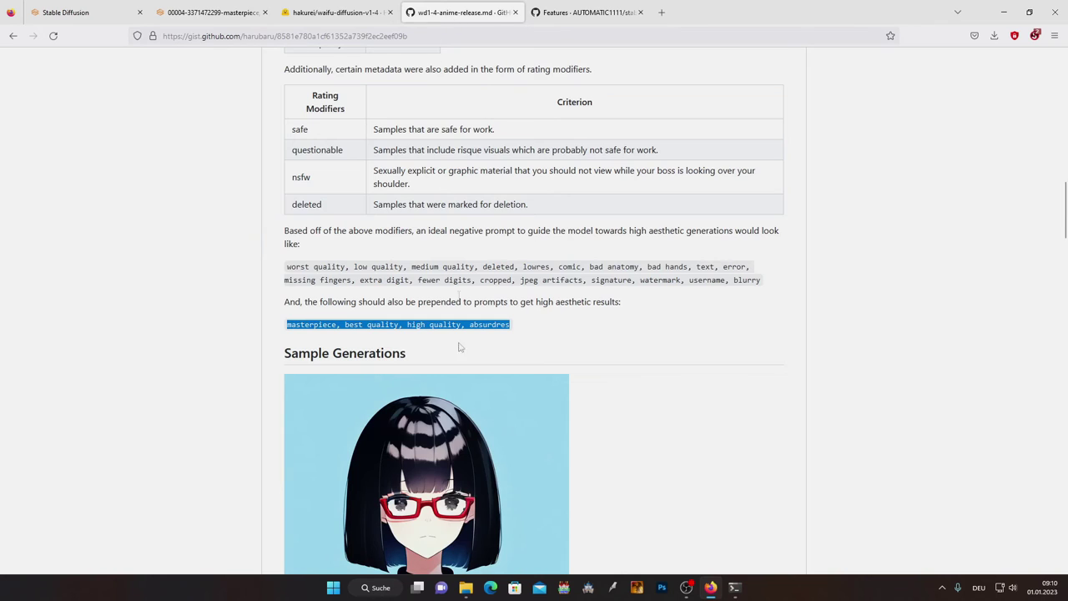
scroll(459, 348, down, 5)
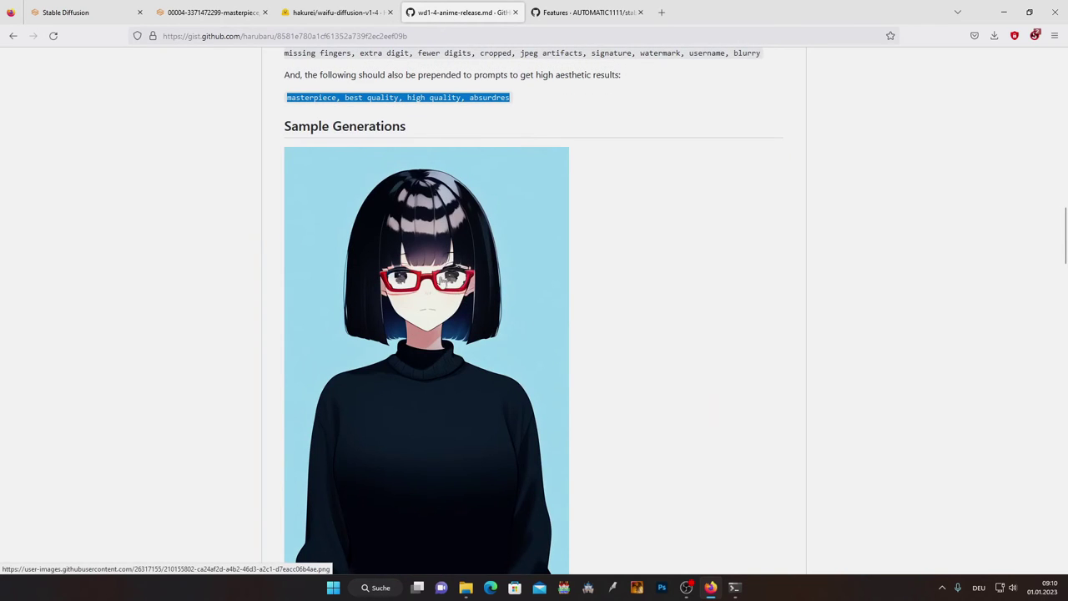
key(ctrl+plus)
key(ctrl+plus)
key(ctrl+plus)
key(ctrl+plus)
key(ctrl+plus)
key(ctrl+plus)
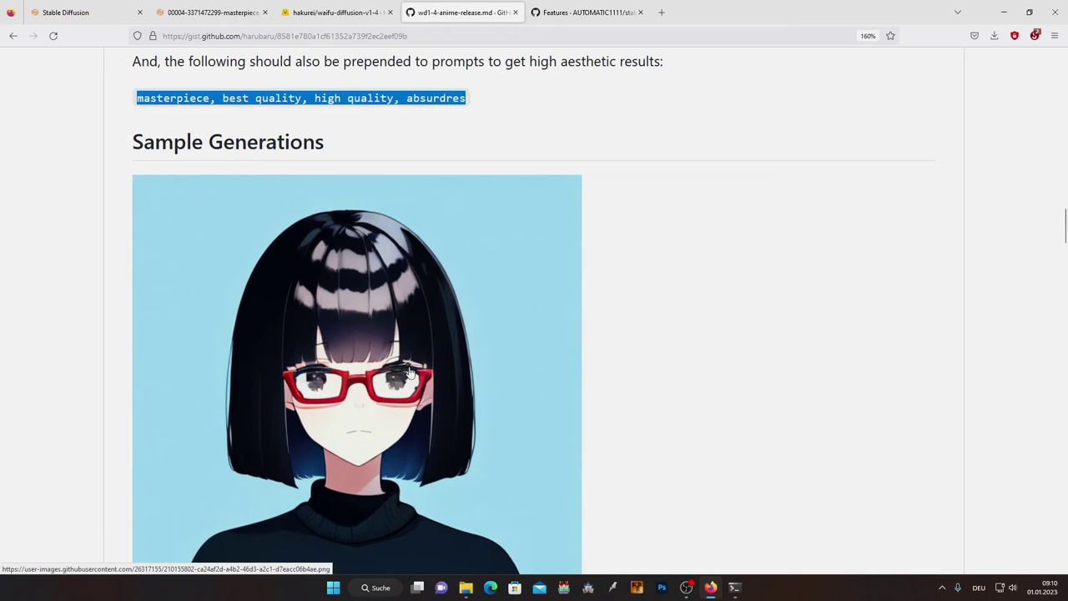
Step: Examine the green-haired header image of the release notes at 260% zoom and restore the page's normal zoom
scroll(363, 410, up, 20)
scroll(364, 410, down, 5)
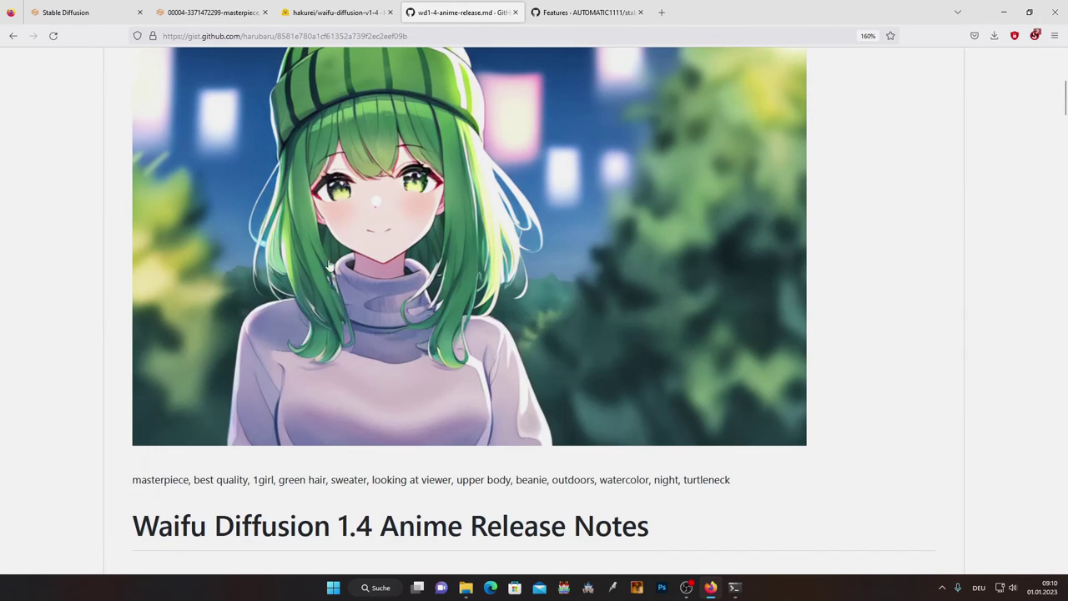
key(ctrl+plus)
key(ctrl+plus)
key(ctrl+plus)
key(ctrl+plus)
key(ctrl+plus)
key(ctrl+plus)
key(ctrl+plus)
key(ctrl+plus)
key(ctrl+plus)
key(ctrl+plus)
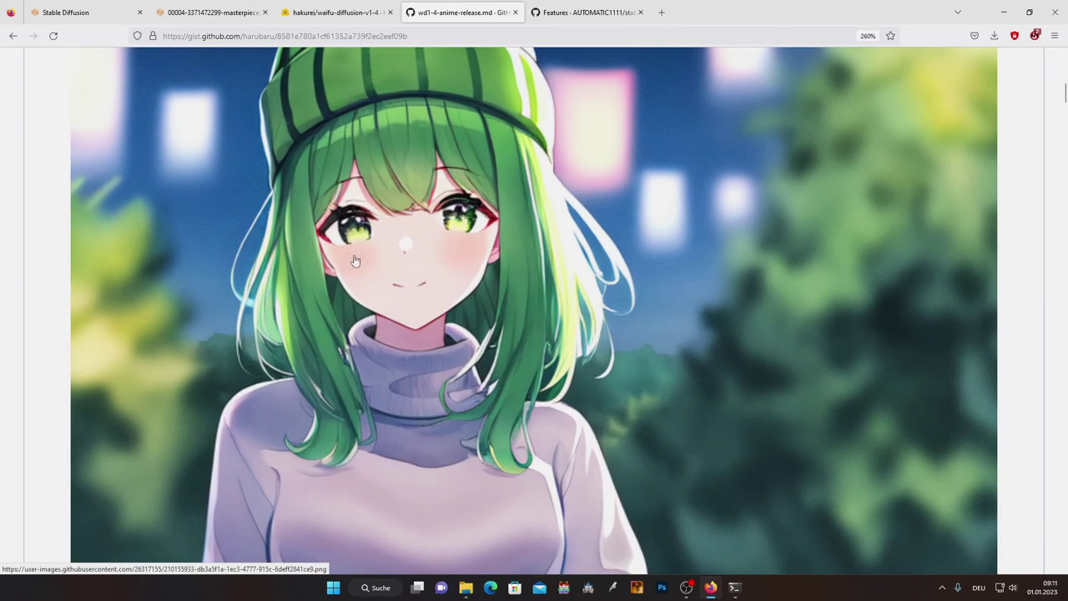
key(ctrl+minus)
key(ctrl+minus)
key(ctrl+minus)
key(ctrl+minus)
key(ctrl+minus)
key(ctrl+minus)
key(ctrl+minus)
key(ctrl+minus)
key(ctrl+minus)
key(ctrl+minus)
key(ctrl+minus)
key(ctrl+minus)
key(ctrl+minus)
key(ctrl+minus)
key(ctrl+minus)
key(ctrl+minus)
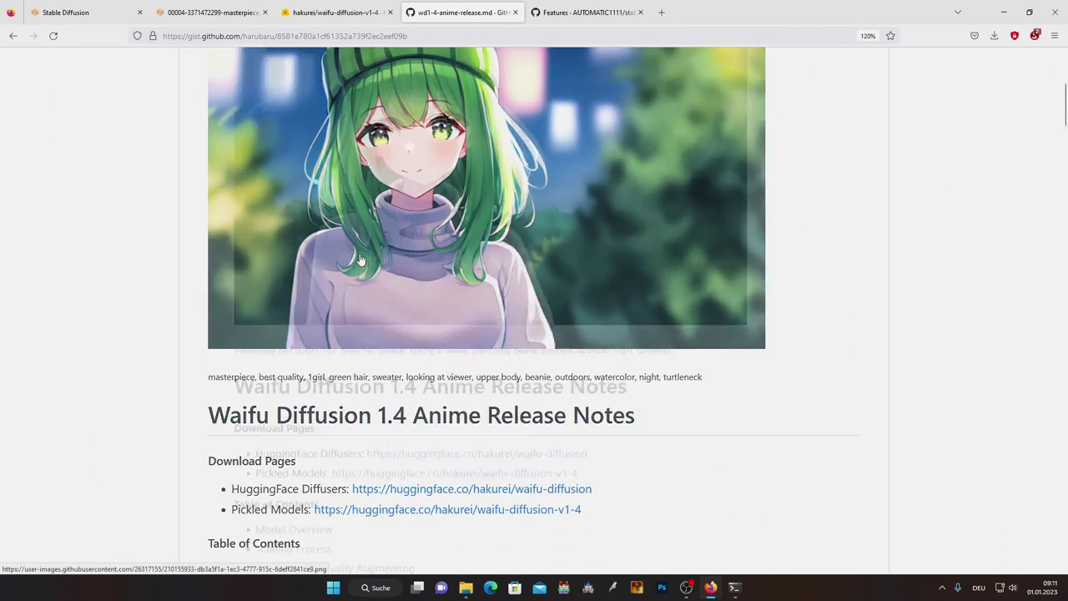
scroll(361, 265, up, 2)
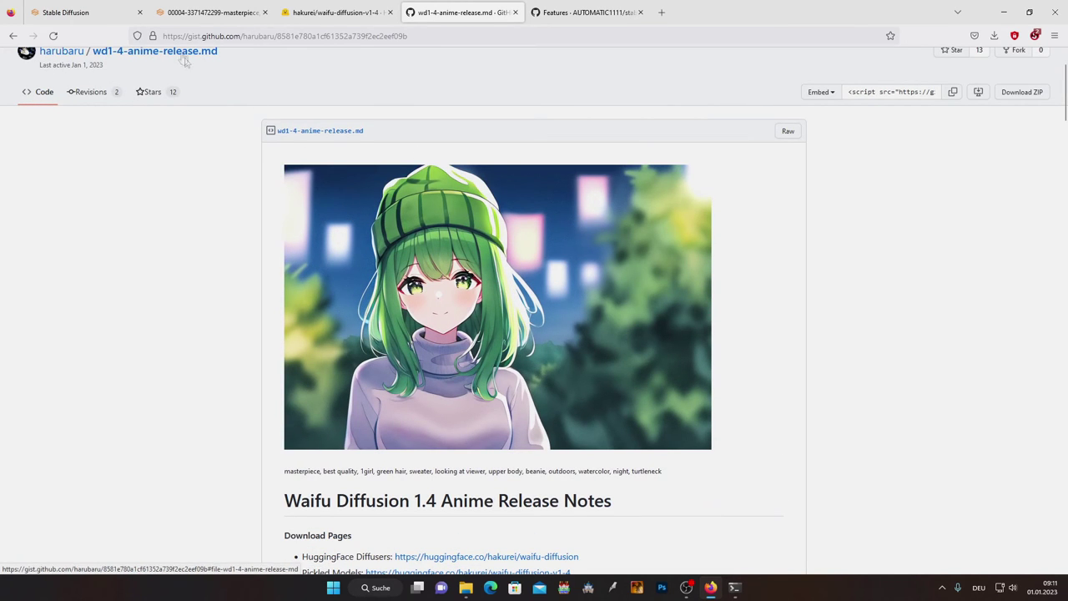
Step: Close the generated image's browser tab and return to the Stable Diffusion web UI
click(215, 18)
click(265, 13)
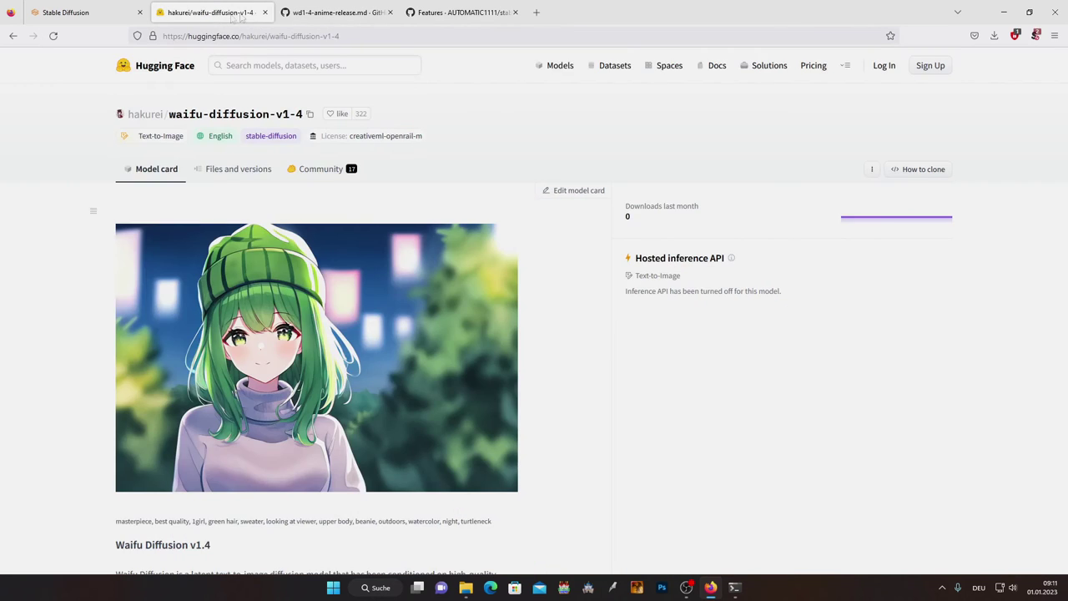
click(118, 20)
click(256, 160)
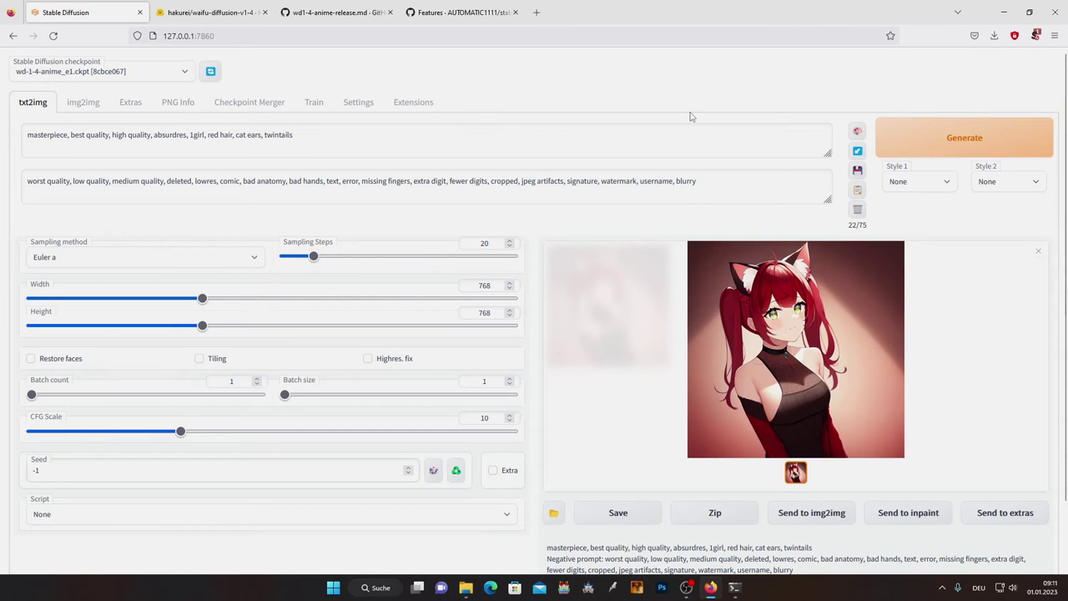
Step: Load the list of available web UI extensions from the default extension index URL
click(409, 105)
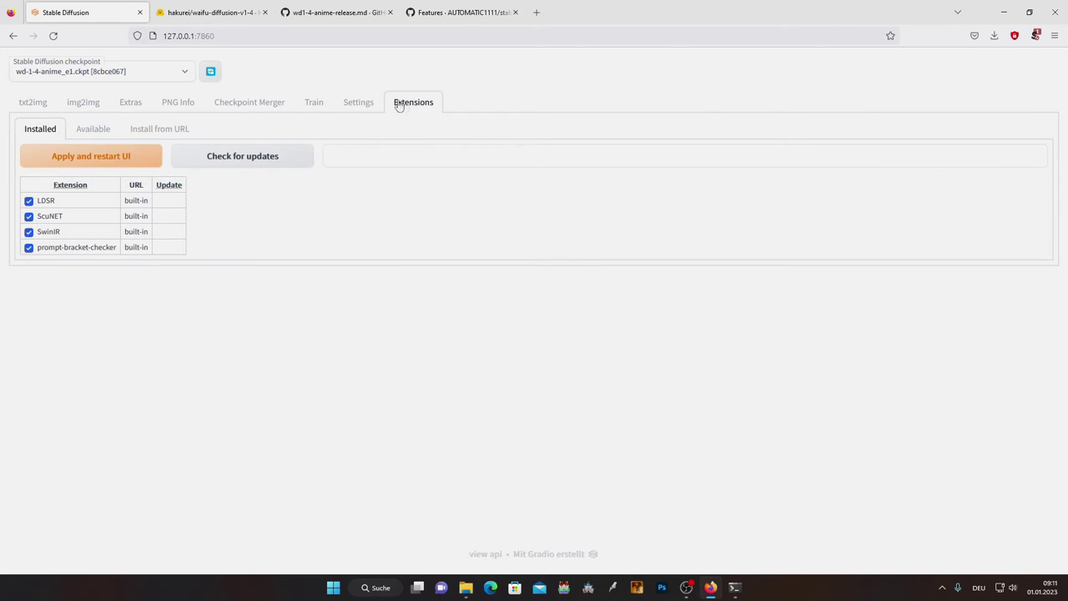
click(86, 136)
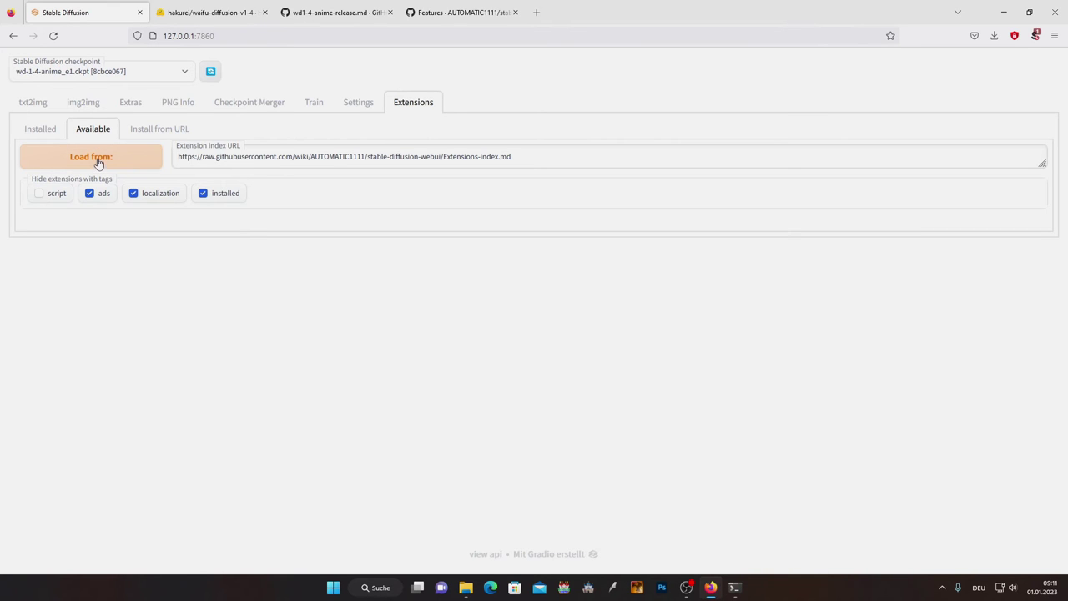
click(95, 160)
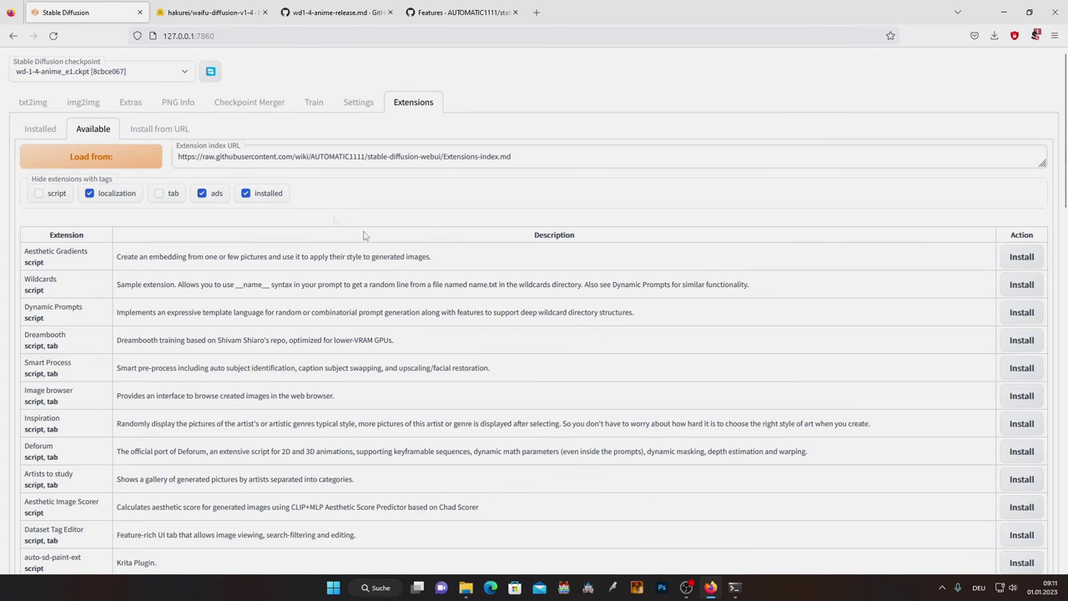
Step: Install the Booru tag autocompletion extension from the list of available extensions
scroll(140, 292, down, 2)
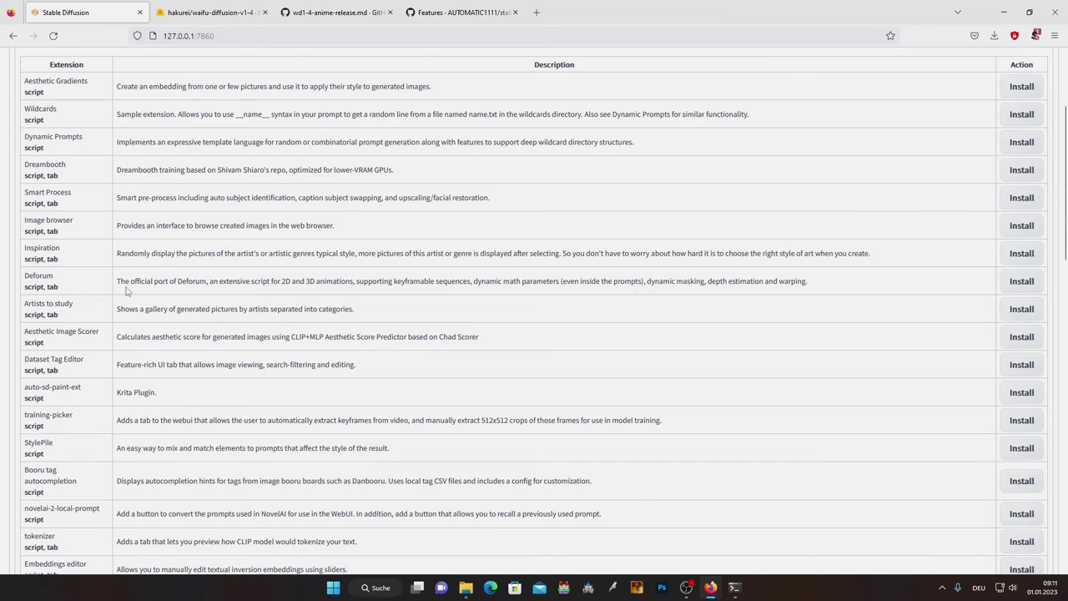
scroll(125, 290, down, 2)
scroll(115, 300, down, 1)
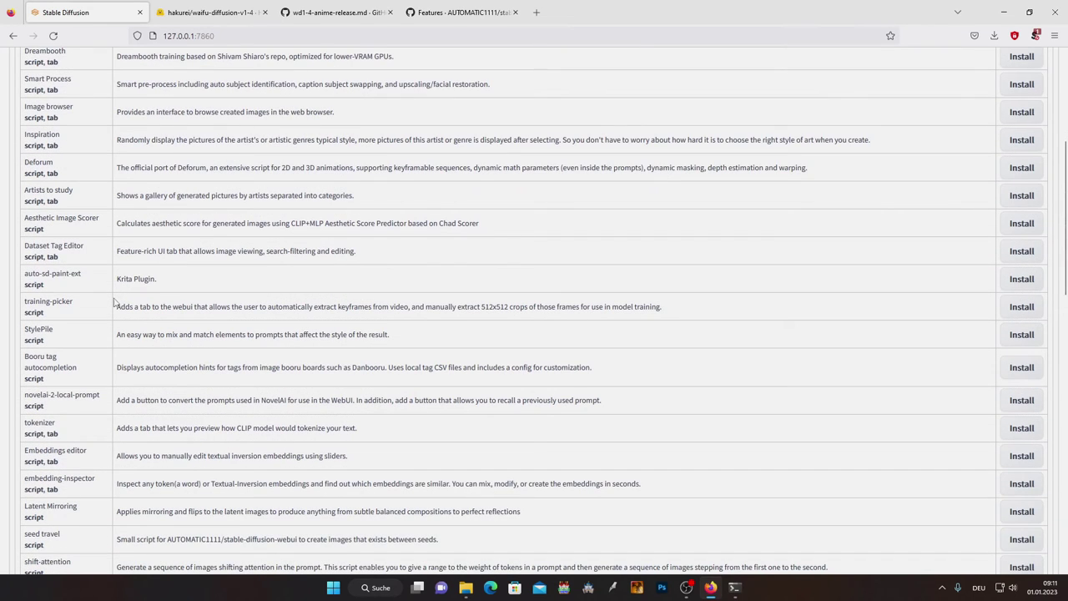
drag(81, 371, 27, 361)
click(66, 378)
click(1021, 368)
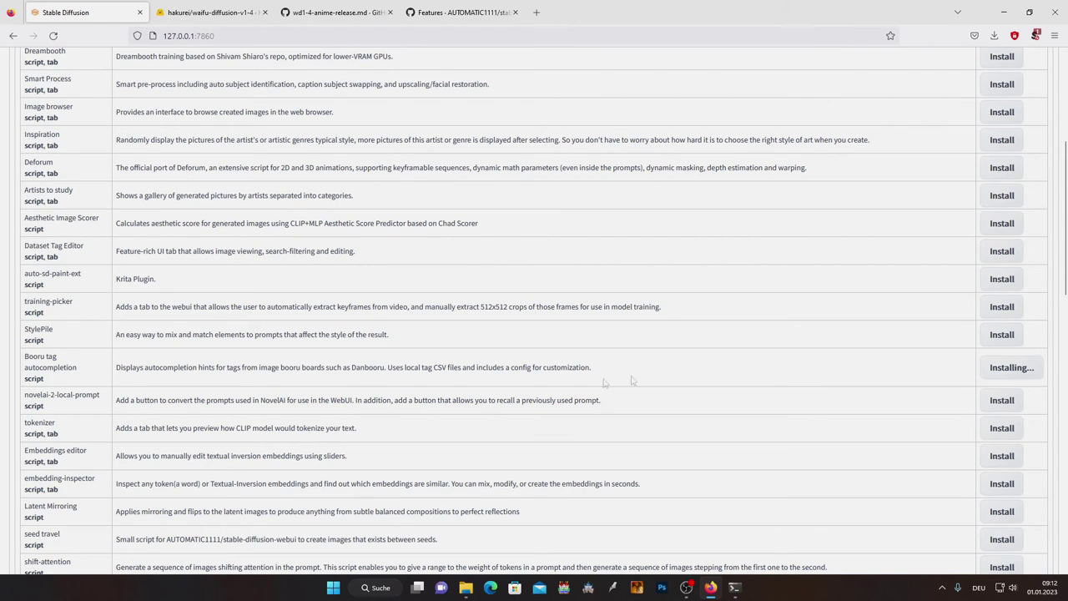
Step: Install the WD 1.4 Tagger extension from the list of available extensions
scroll(90, 378, down, 5)
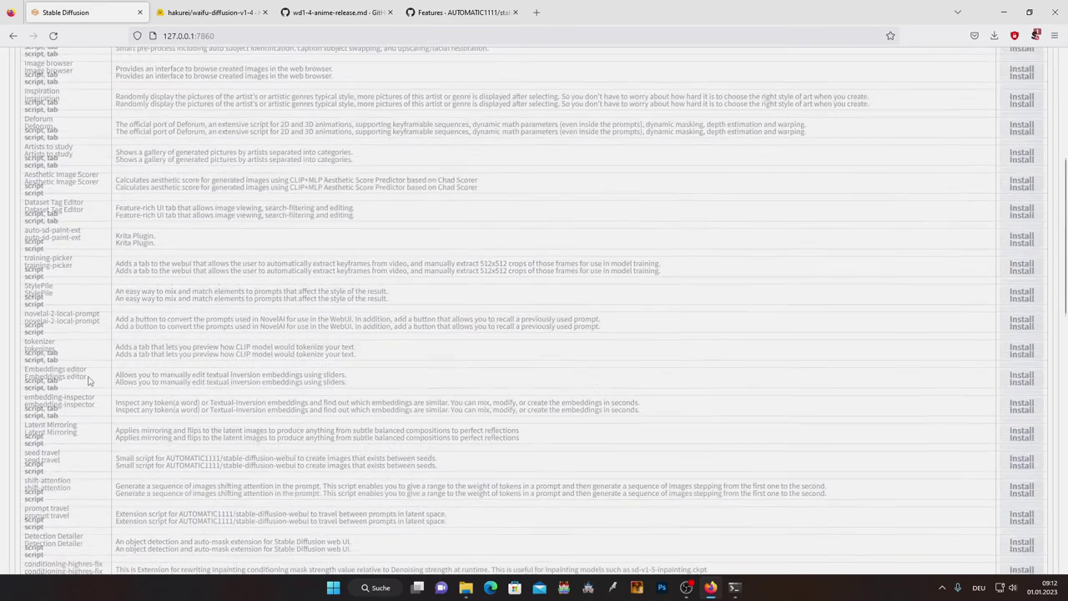
scroll(81, 386, down, 3)
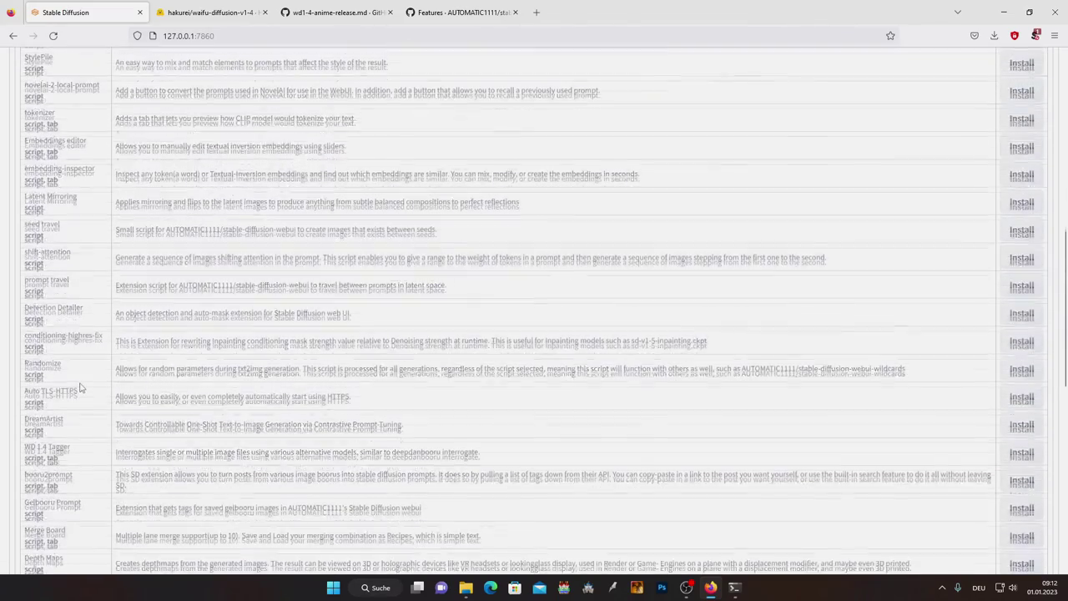
drag(80, 392, 61, 400)
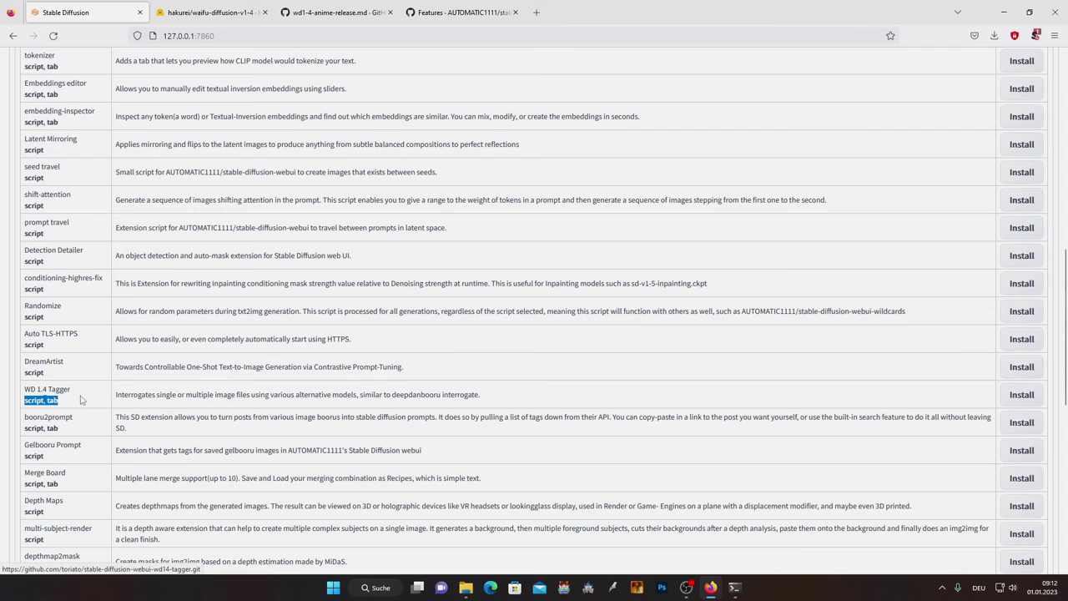
click(125, 396)
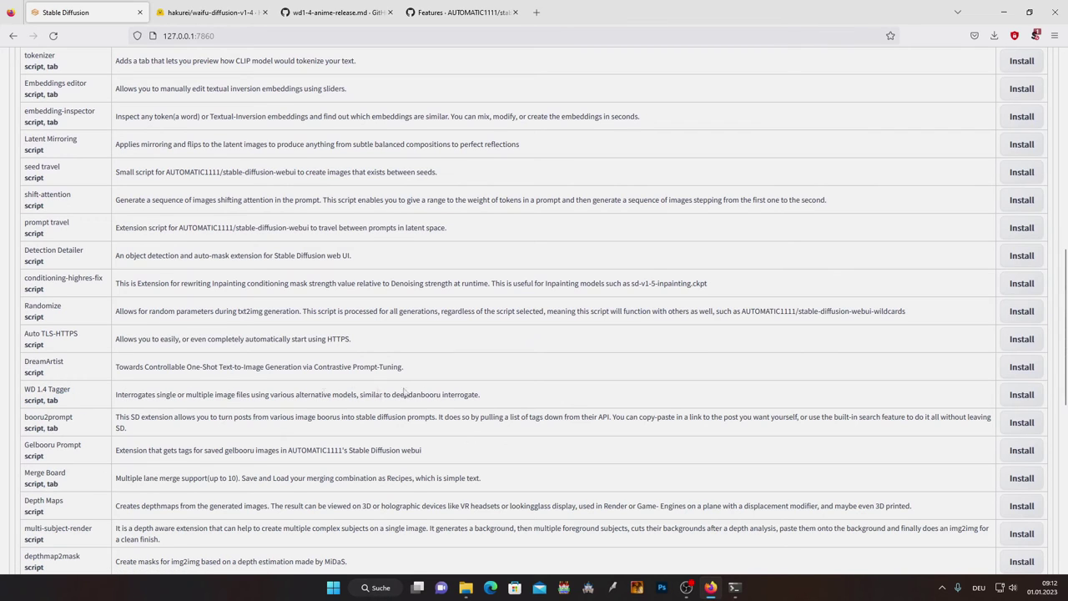
click(1014, 397)
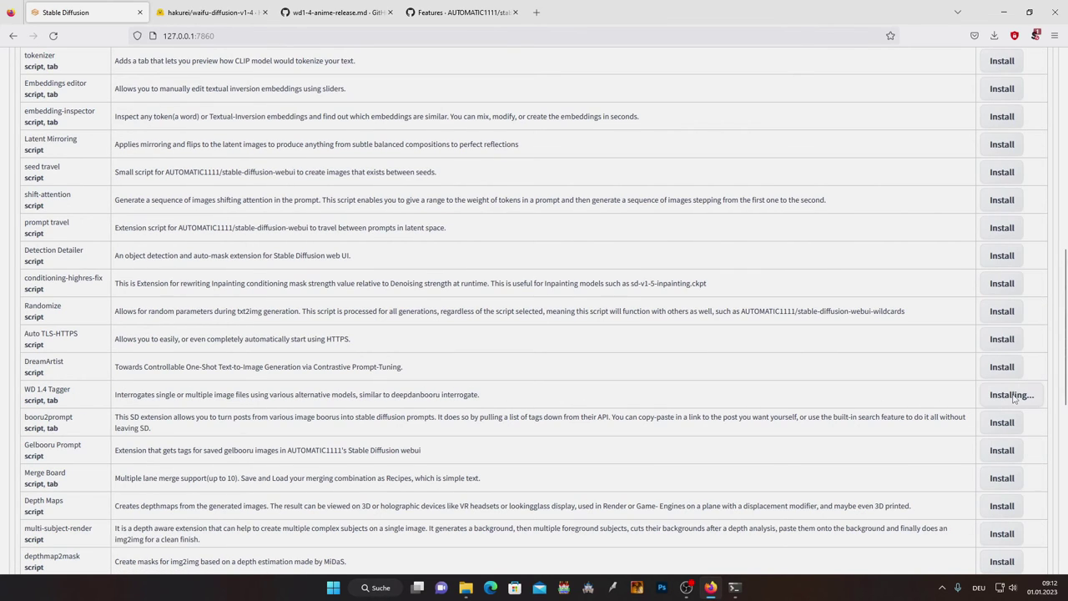
Step: Check the list of installed extensions and close the terminal window running the web UI
scroll(938, 392, up, 10)
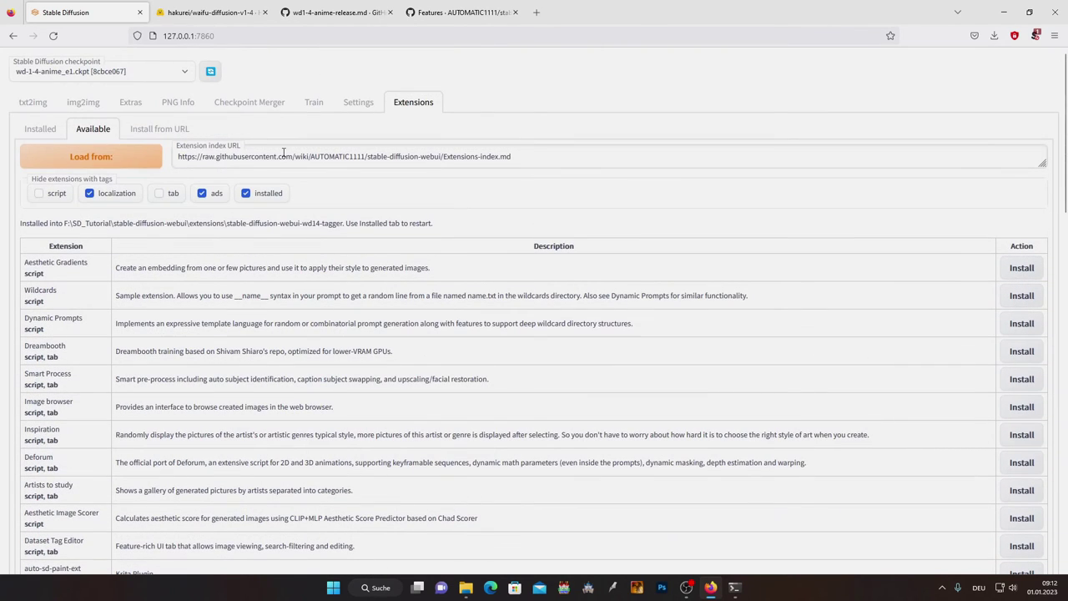
click(40, 129)
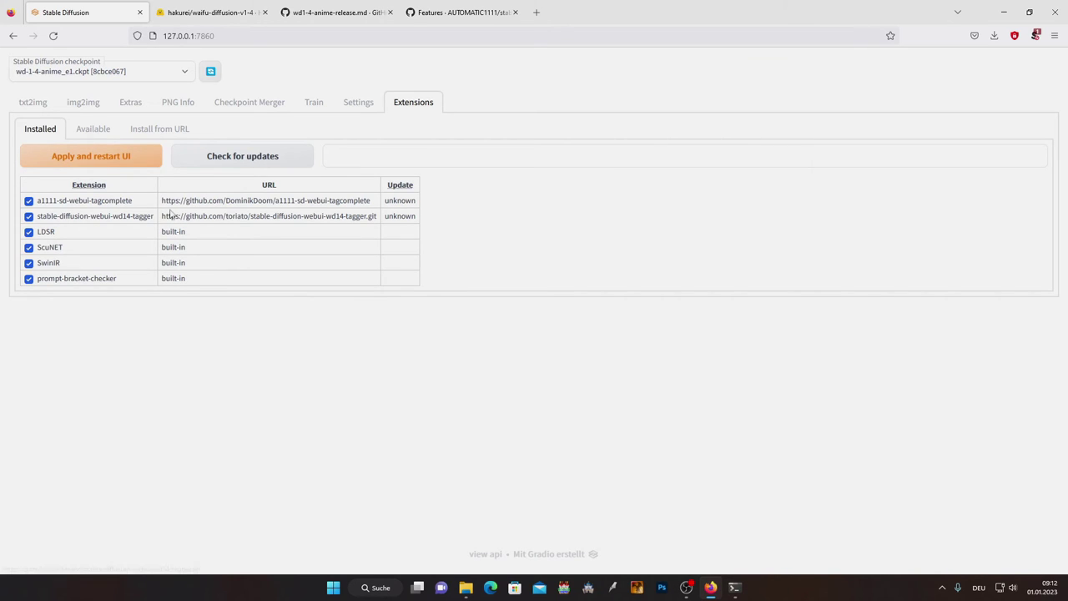
click(735, 588)
right_click(735, 588)
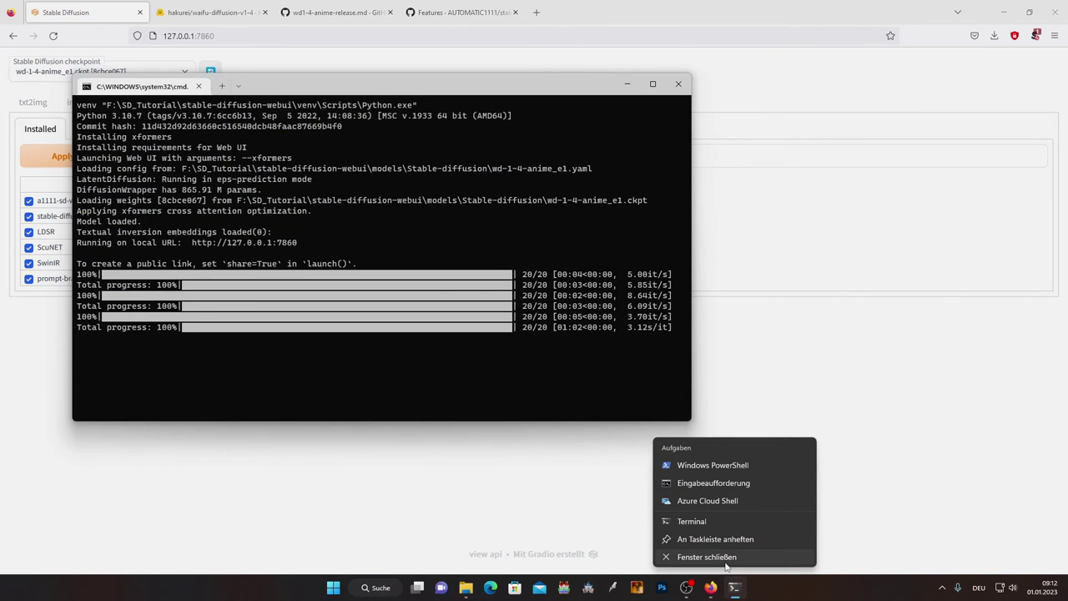
click(729, 556)
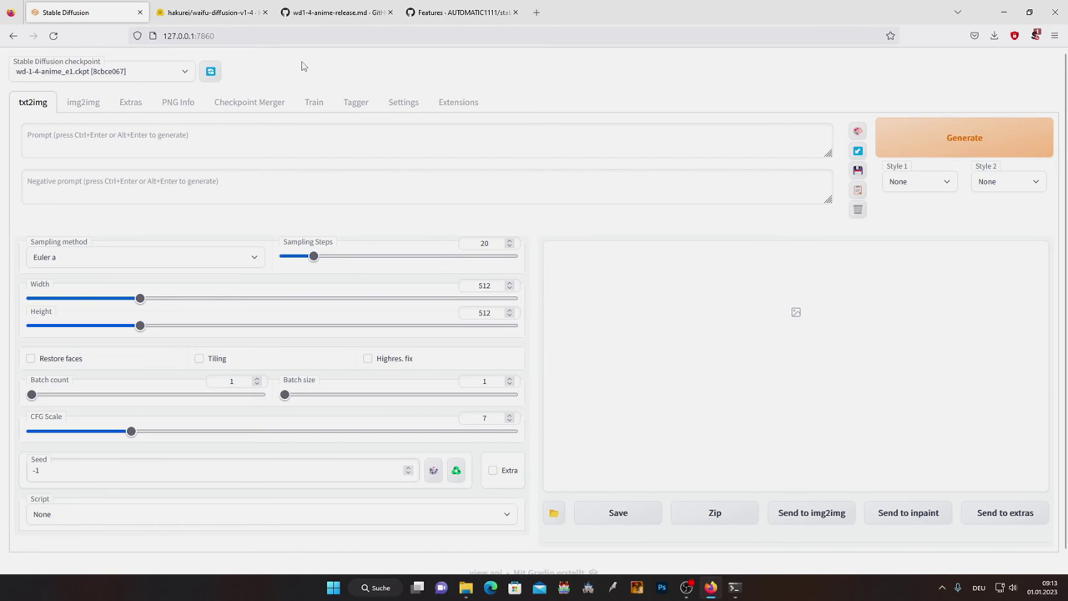
Step: Try the tag autocompletion in the text-to-image prompt with 1, browse its suggestions and clear the prompt
click(354, 105)
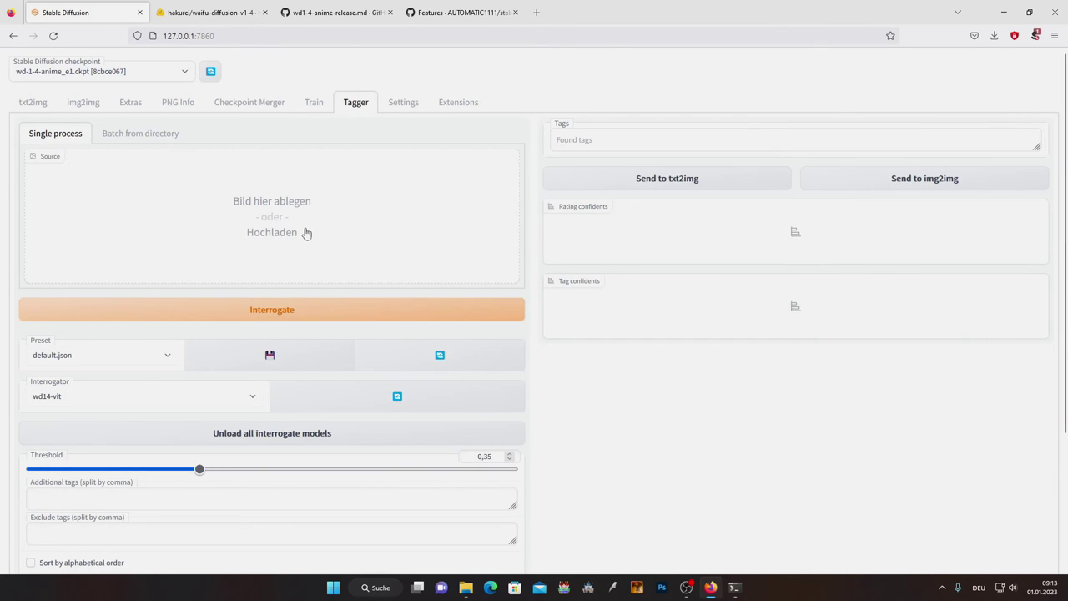
click(33, 102)
click(101, 150)
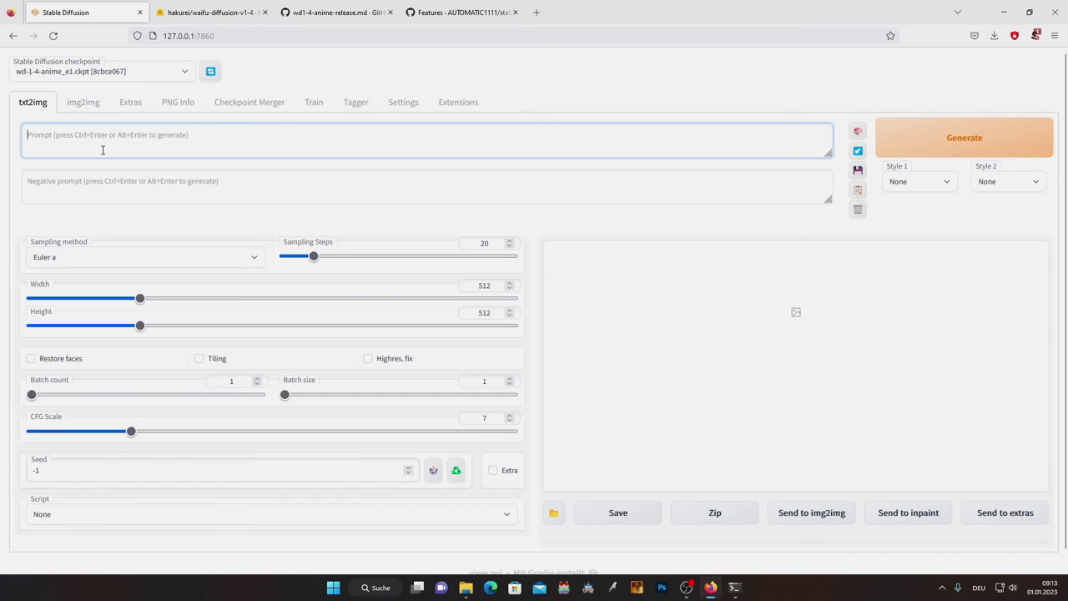
text(ds)
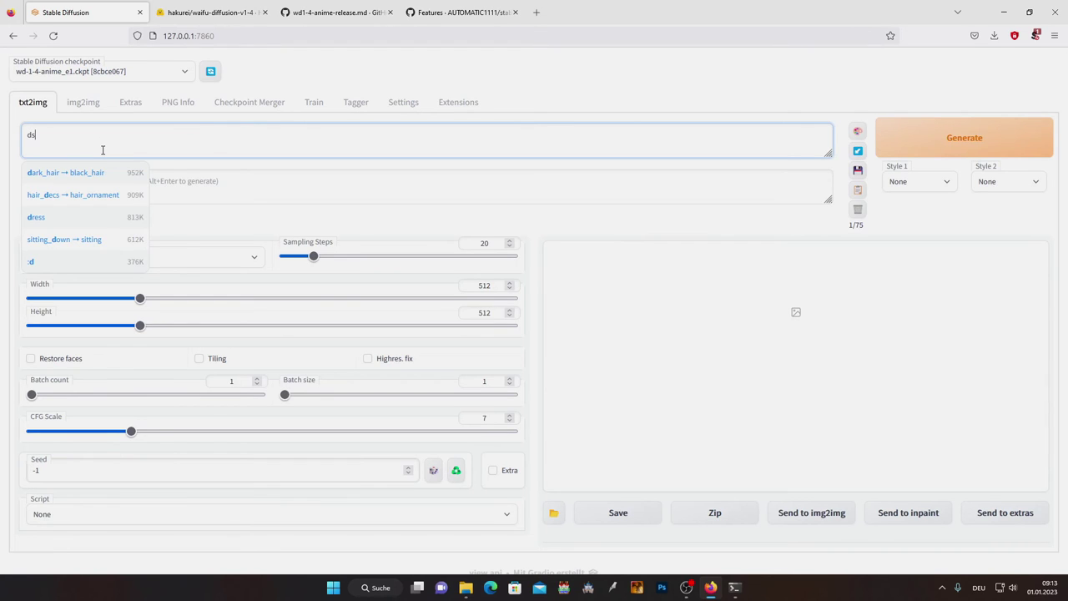
key(BackSpace)
key(BackSpace)
text(1)
key(Down)
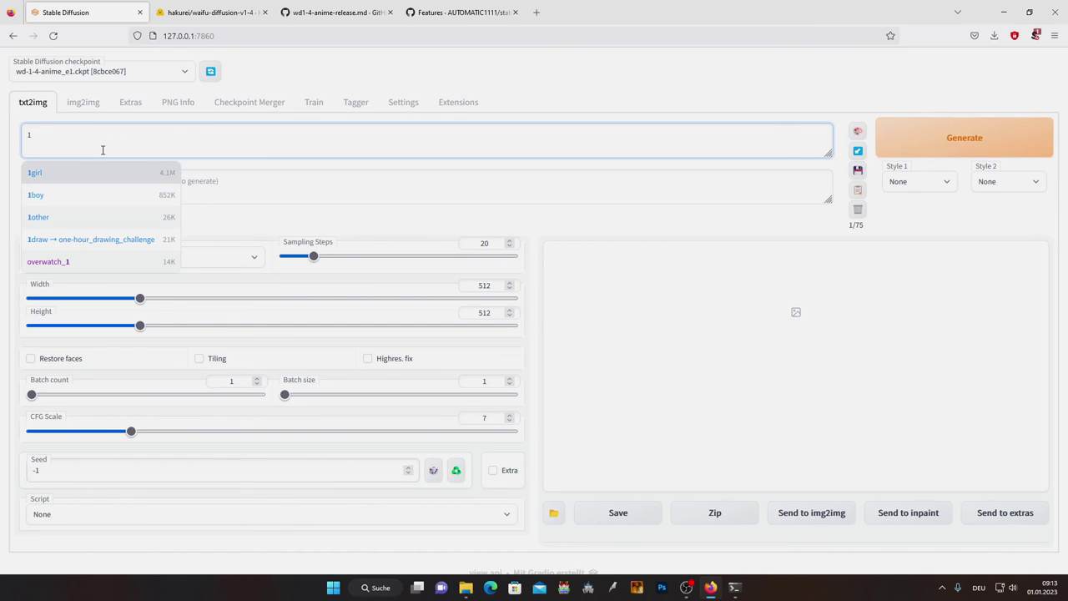
key(Down)
key(BackSpace)
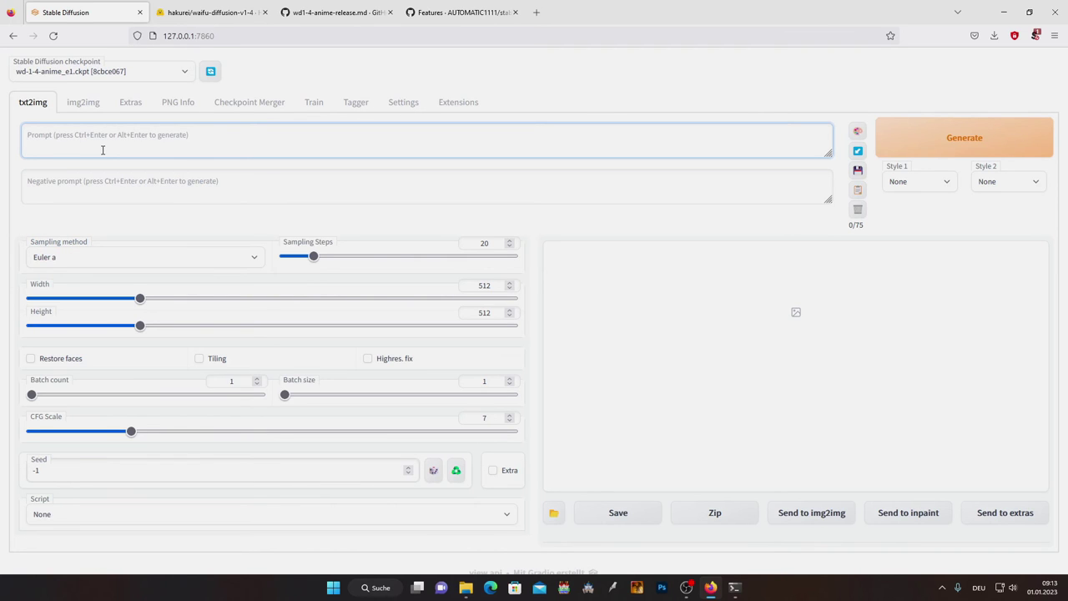
Step: Try the tag autocompletion for angel in the text-to-image prompt and clear the prompt
text(angel)
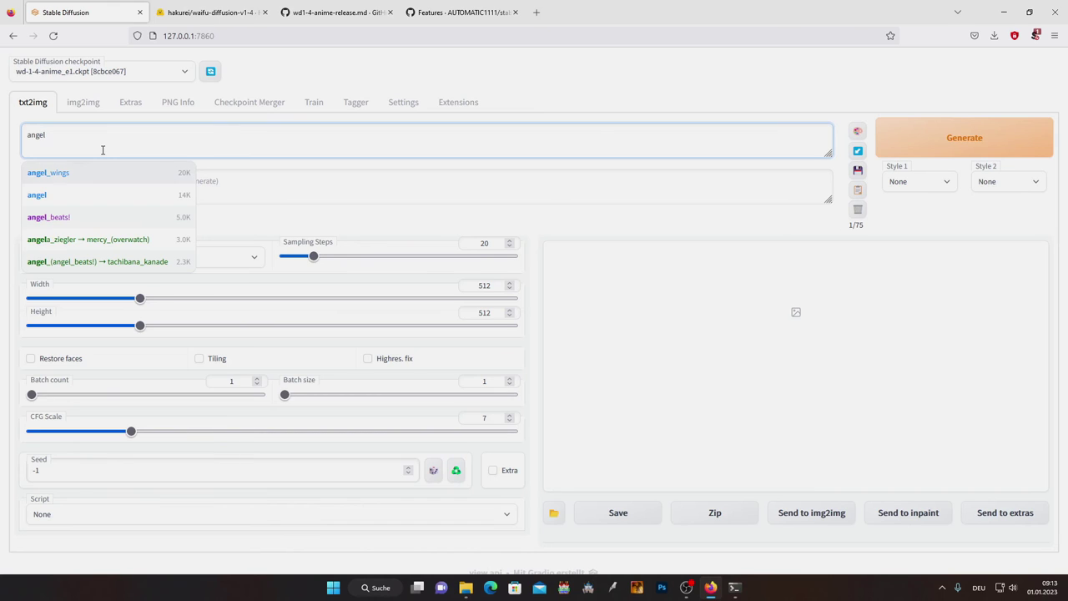
key(BackSpace)
key(BackSpace)
key(BackSpace)
key(BackSpace)
key(BackSpace)
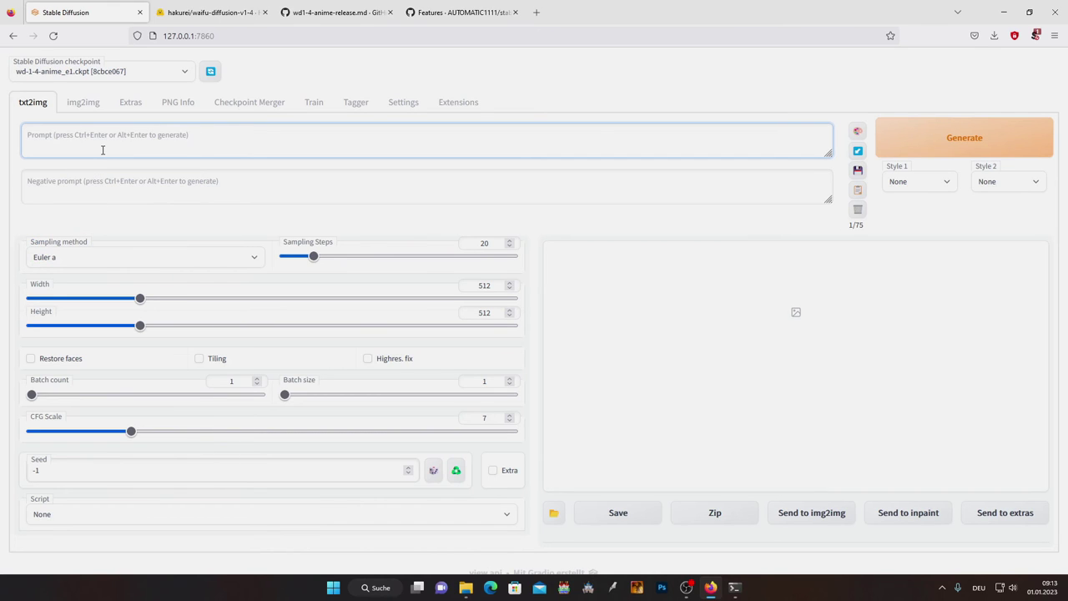
click(371, 75)
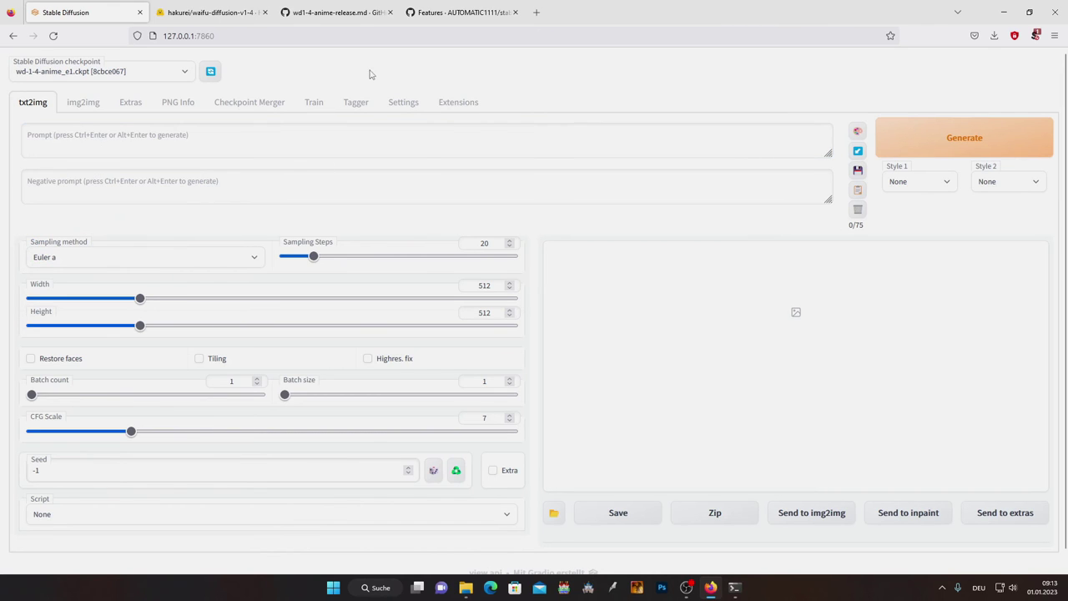
Step: Interrogate the generated image 00003.png in the Tagger with wd14-vit and review the found tags
click(356, 104)
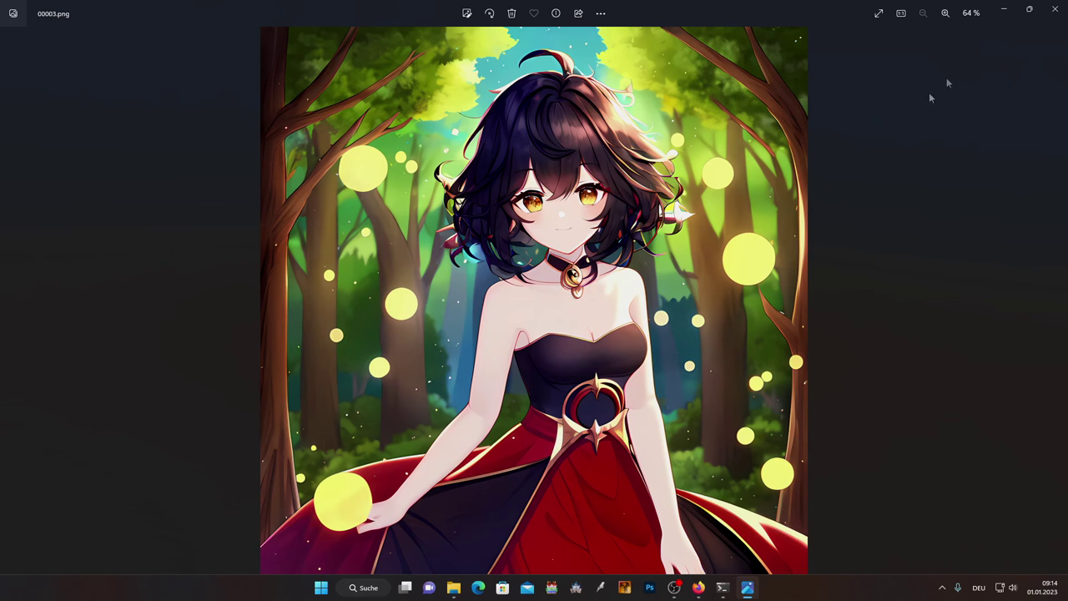
click(1054, 8)
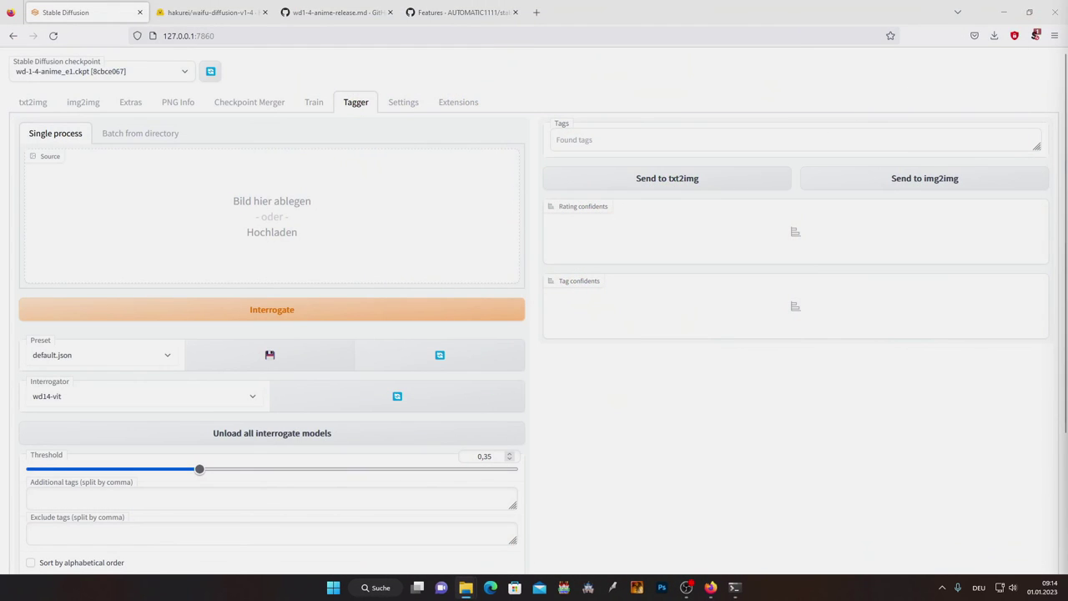
drag(667, 283, 296, 201)
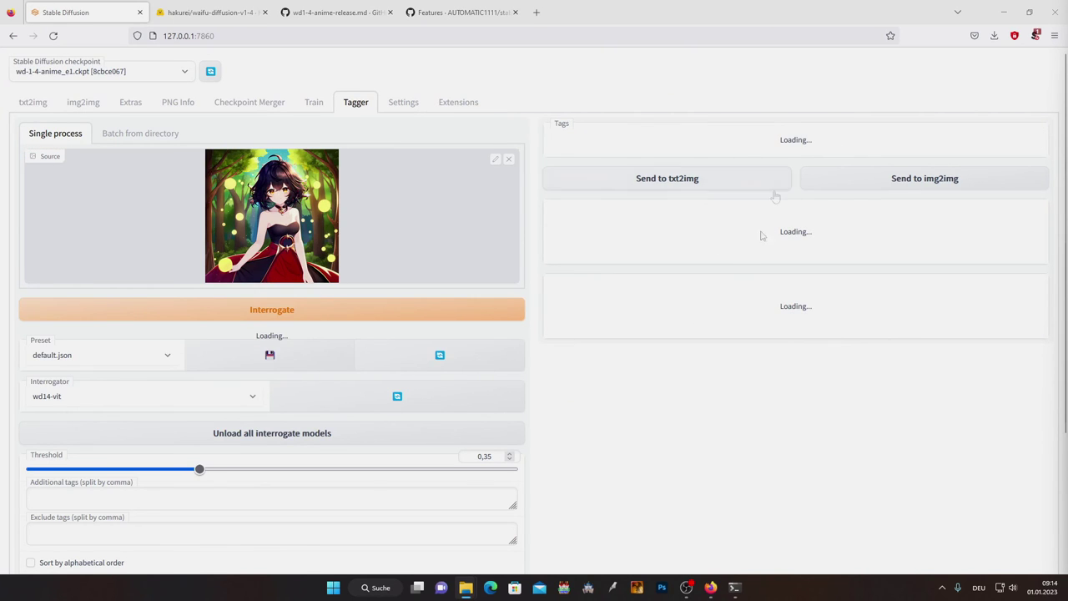
click(734, 587)
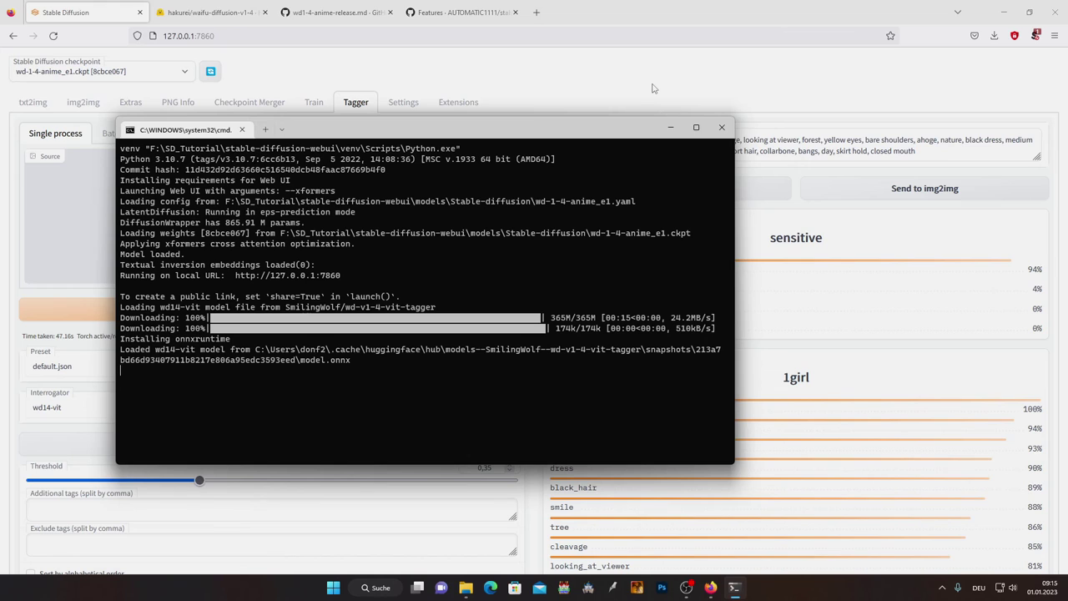
click(653, 88)
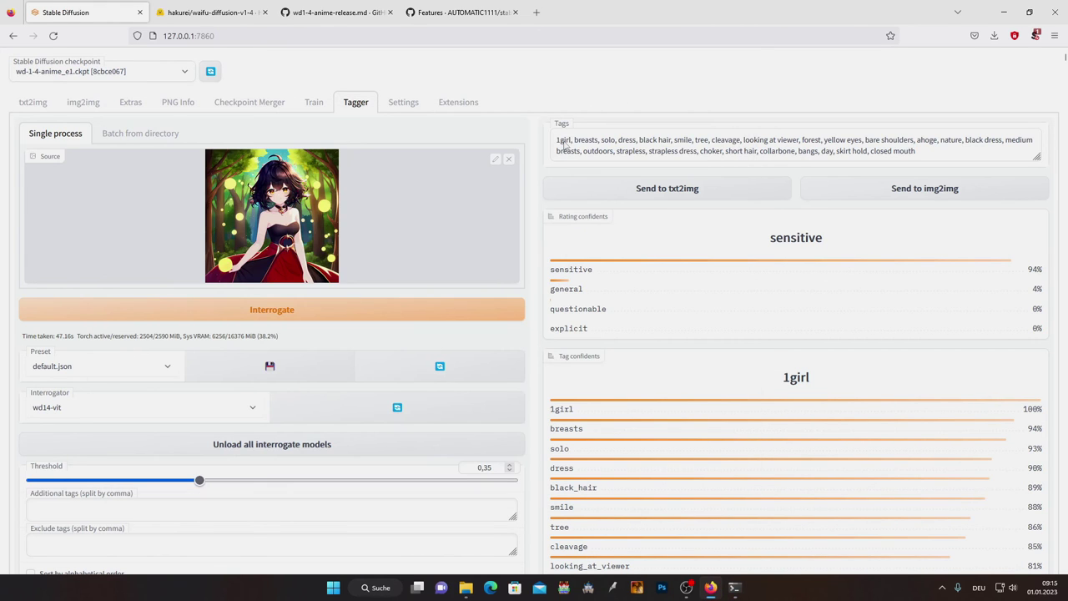
drag(556, 141, 932, 157)
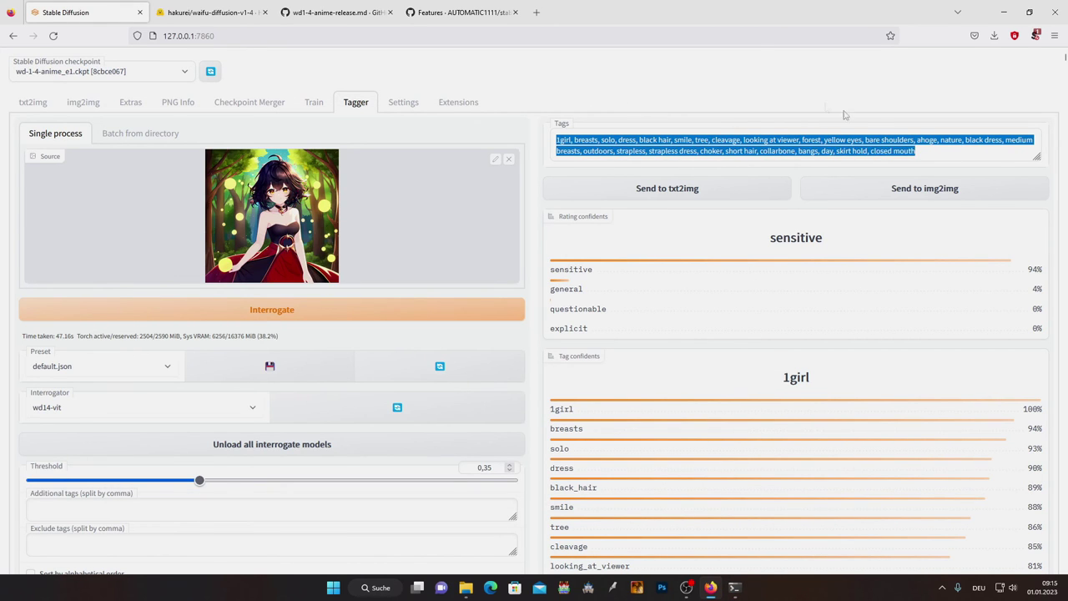
click(763, 84)
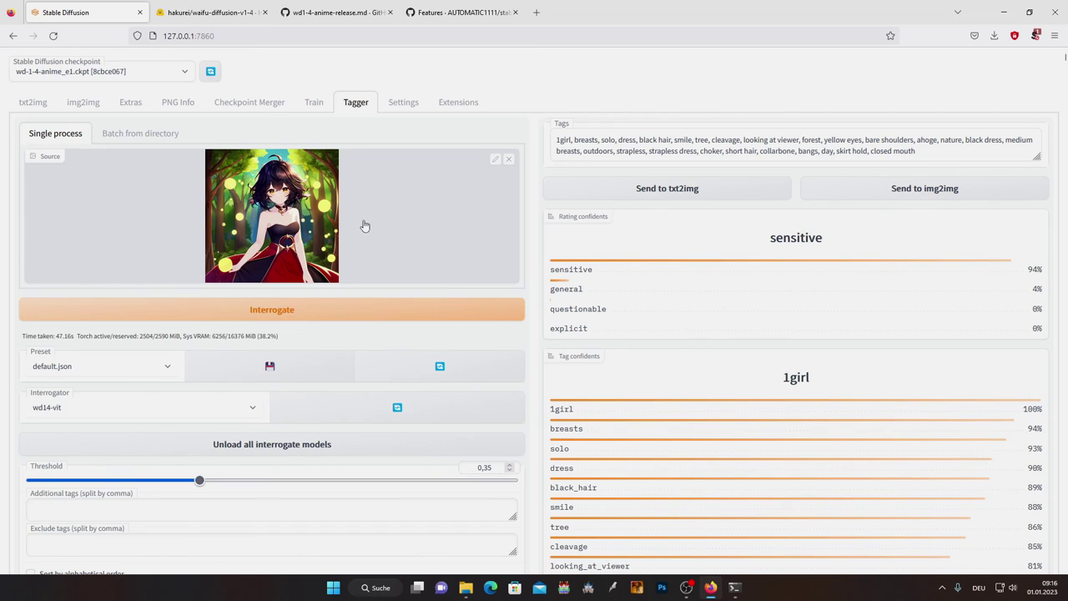
Step: Generate a text-to-image picture from the found tags with the saved WD1-4 style inserted into the prompts
click(685, 194)
click(909, 189)
click(899, 218)
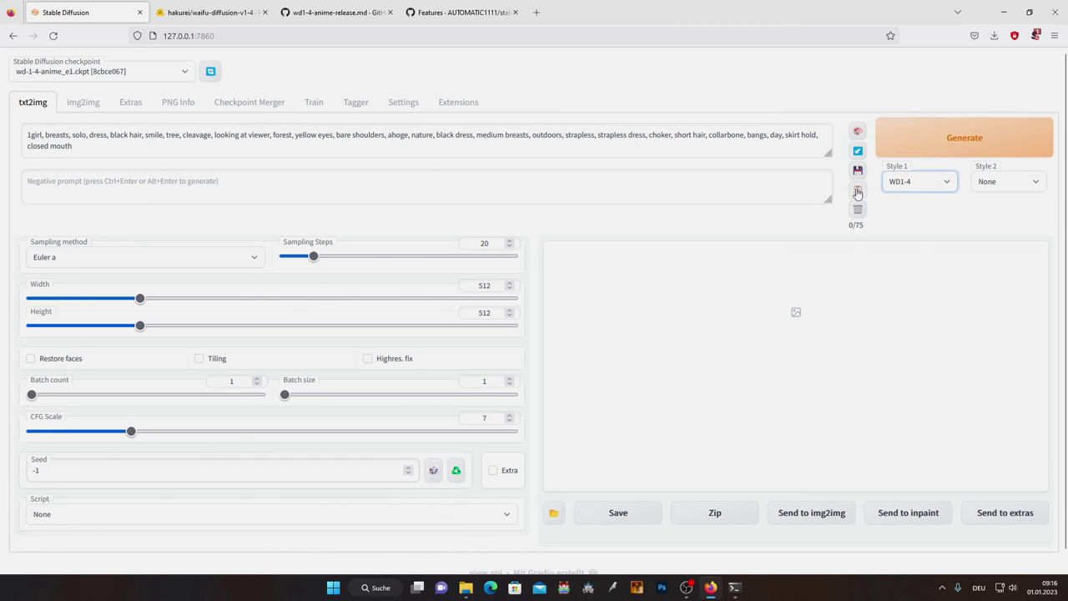
click(857, 191)
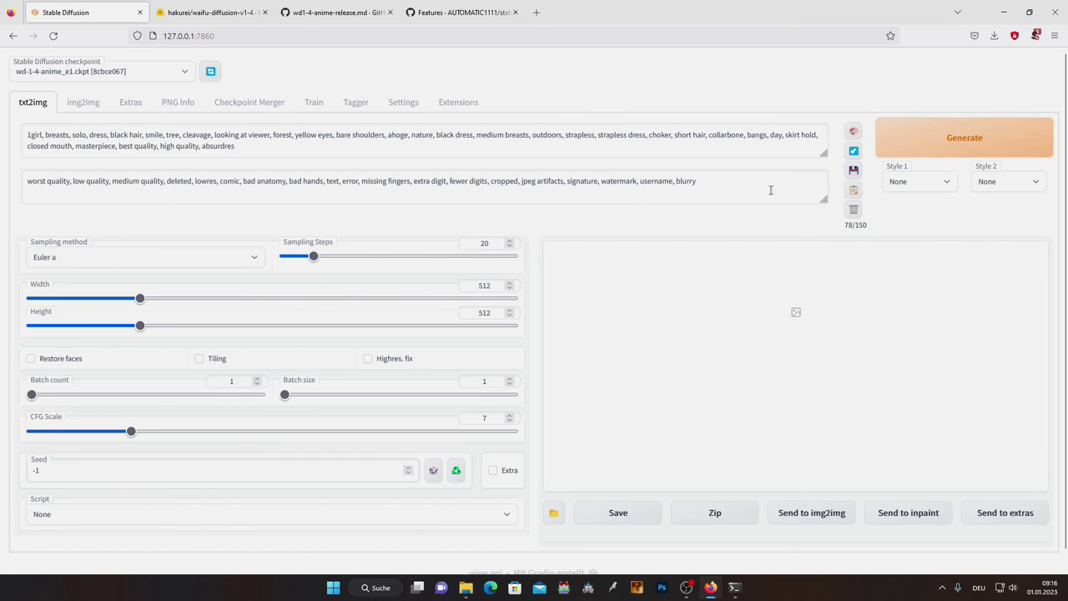
click(925, 148)
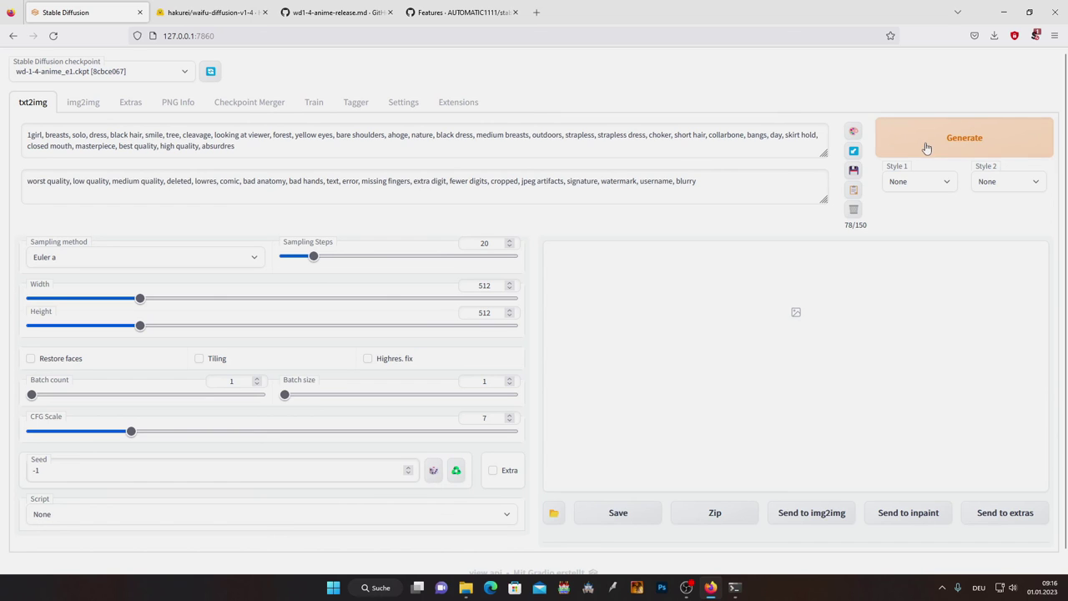
click(644, 325)
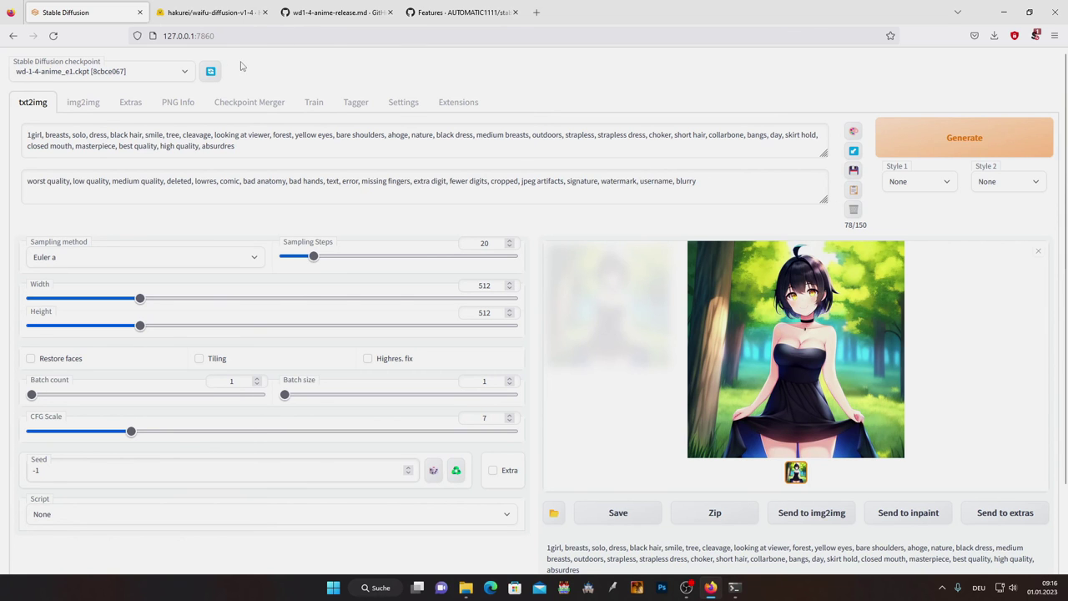
Step: Review the waifu-diffusion-v1-4 model card on Hugging Face and return to the web UI
click(221, 22)
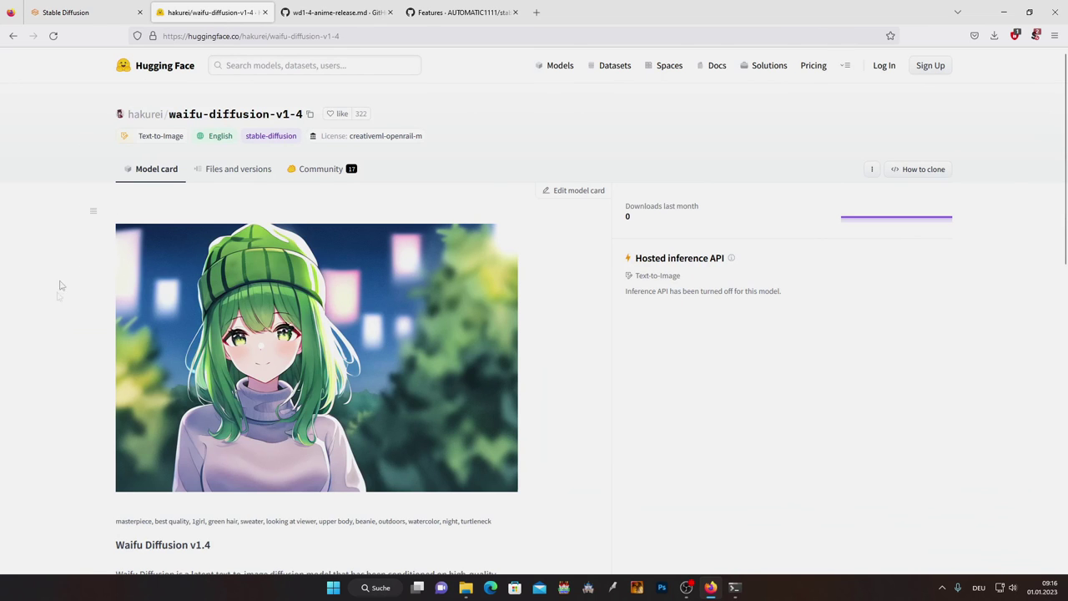
scroll(55, 300, down, 3)
scroll(67, 350, up, 3)
click(83, 15)
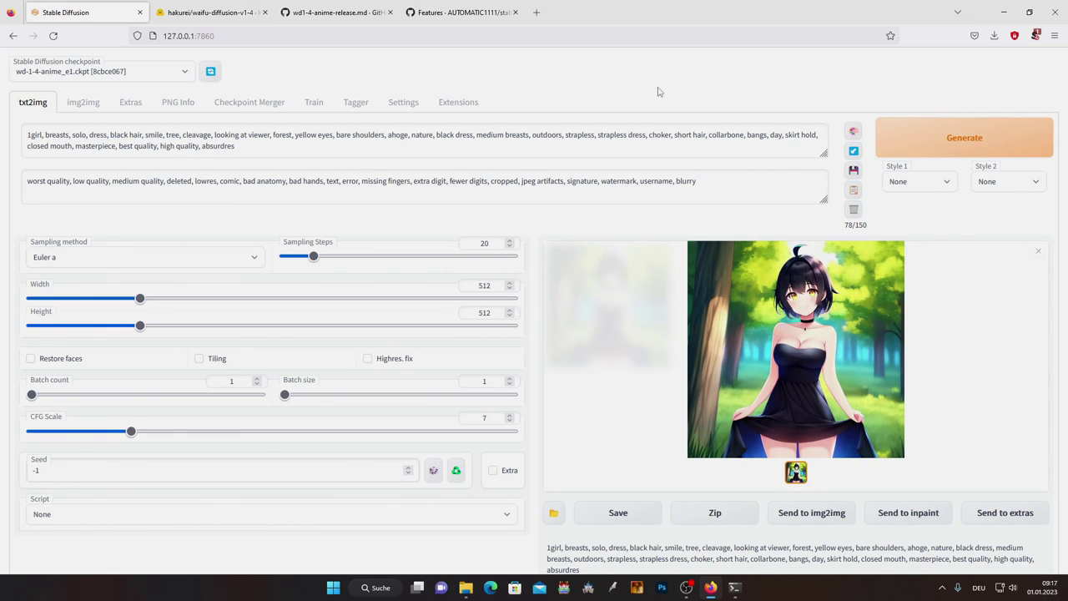
key(alt+Tab)
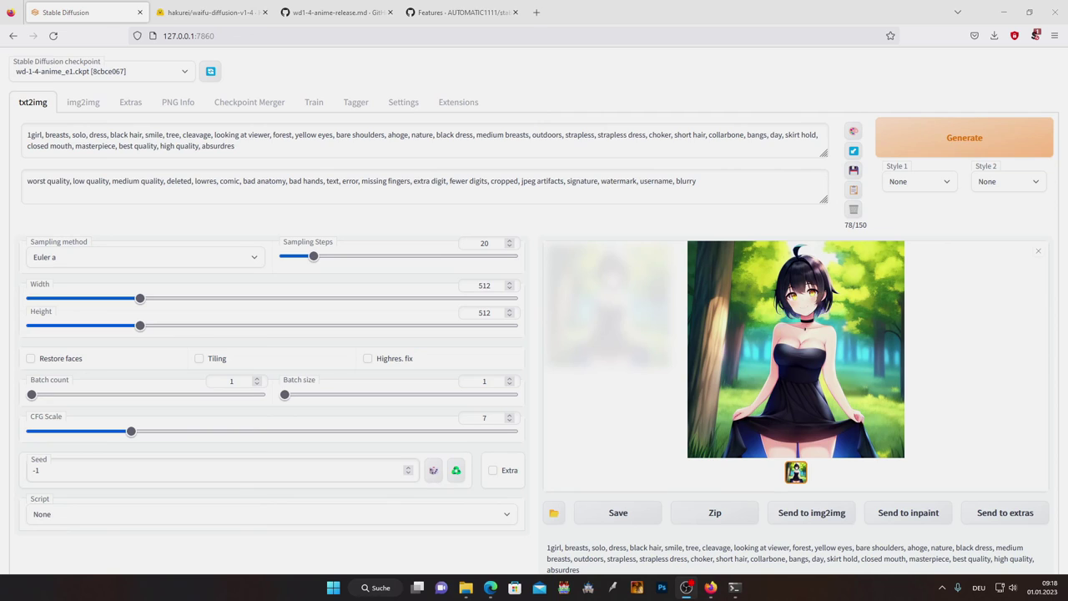